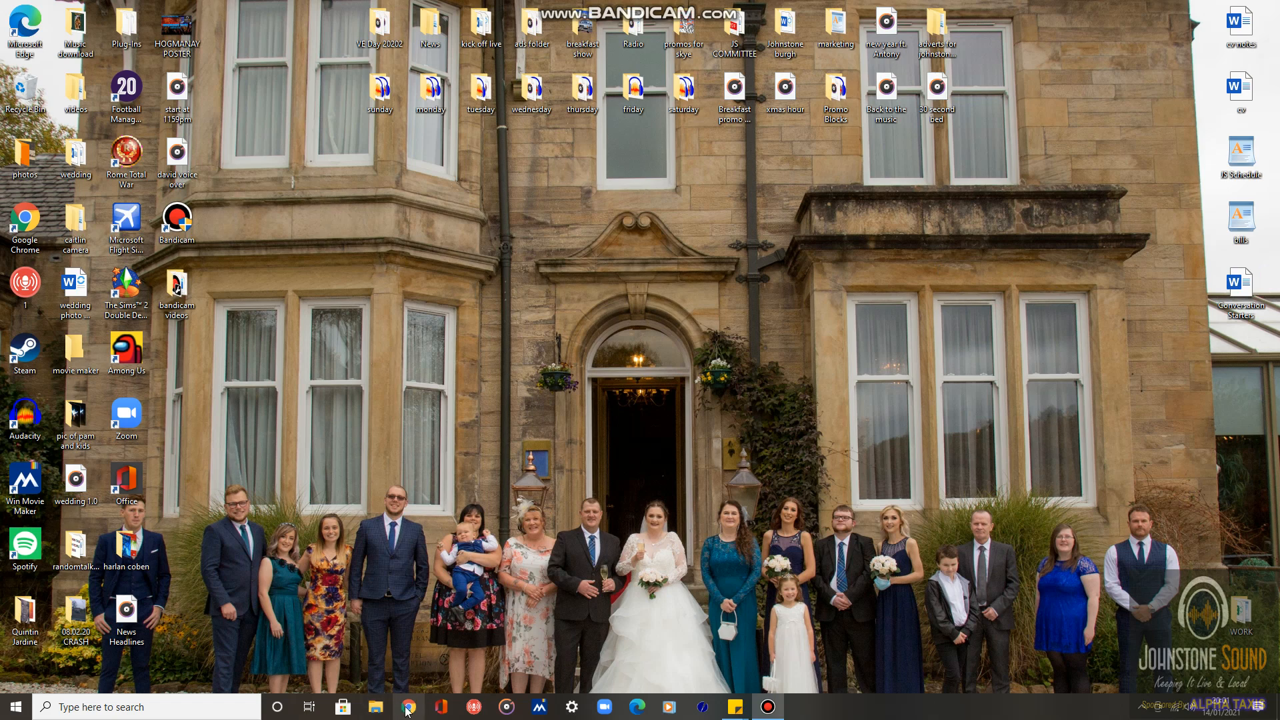
Search Google in Chrome for "rocket broadcaster download" and open the official Rocket Broadcaster website
left_click(404, 709)
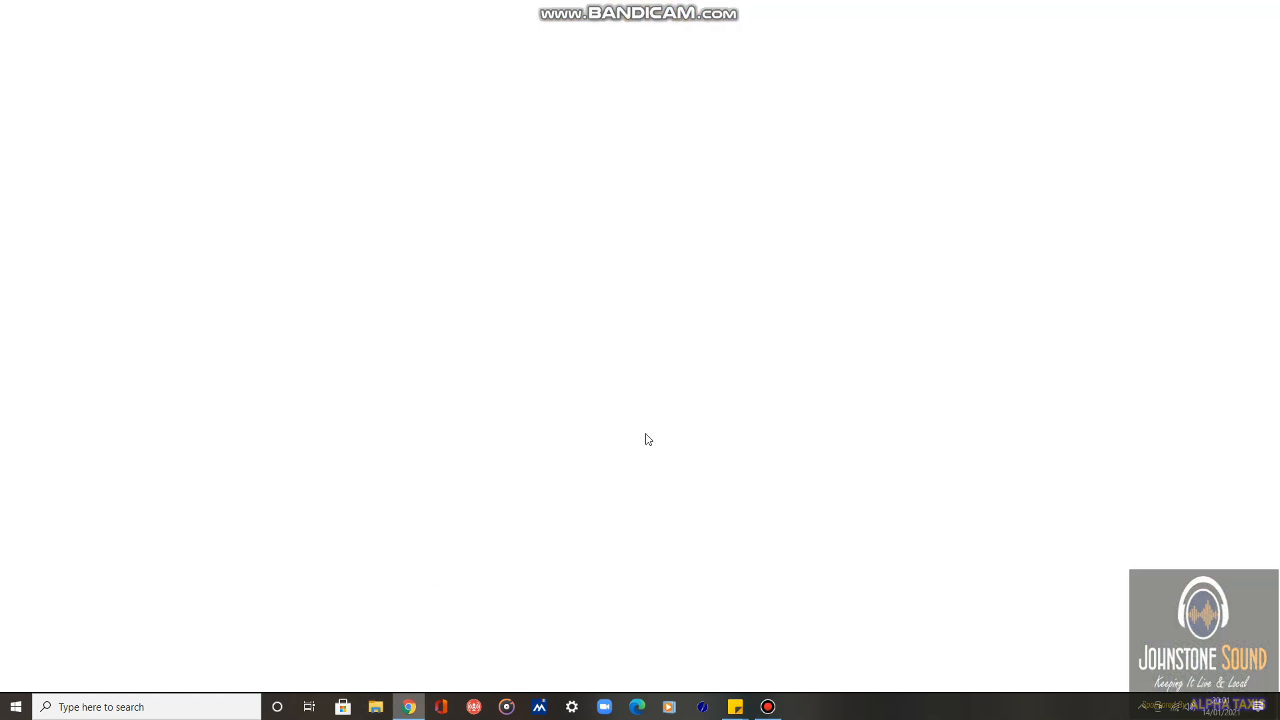
left_click(194, 33)
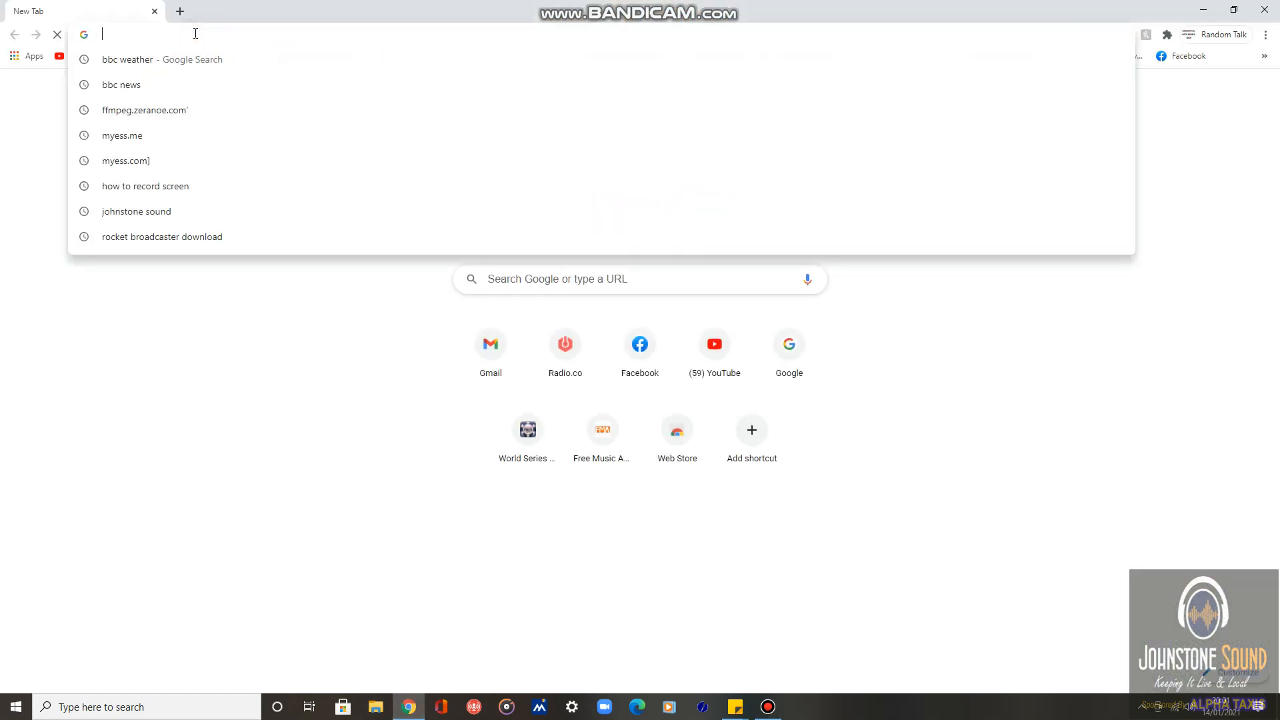
type("ro")
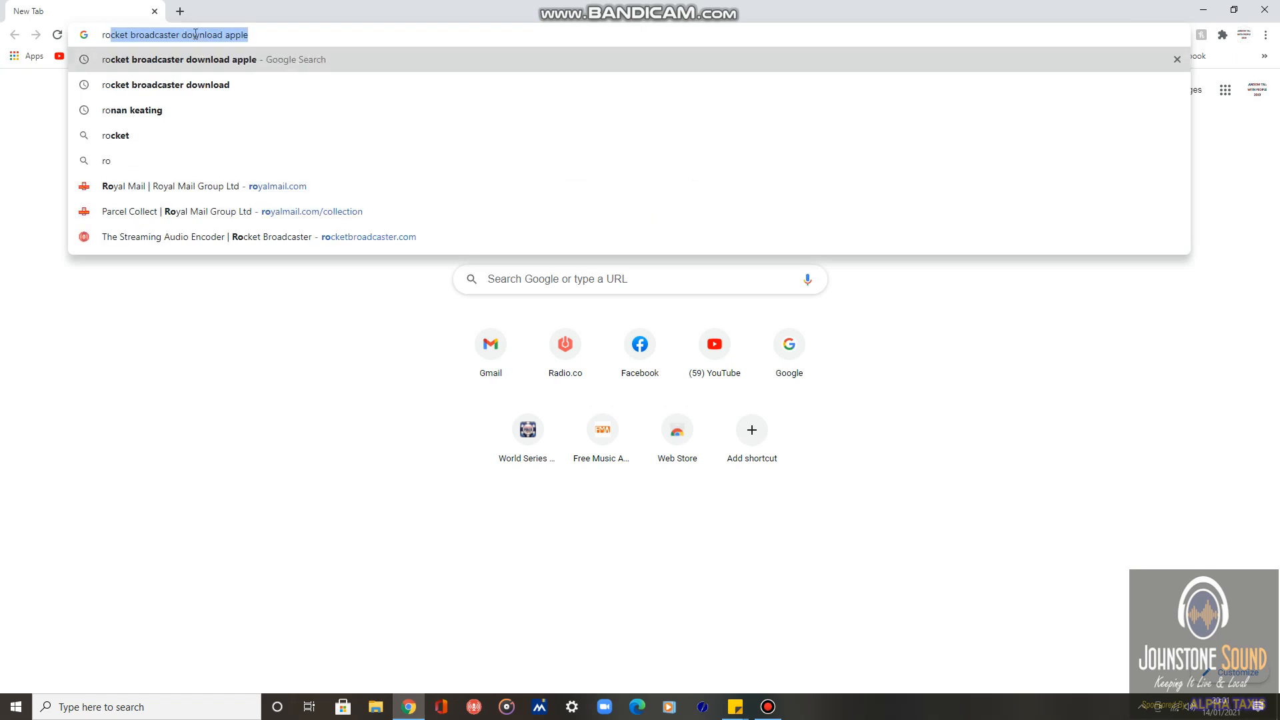
left_click(213, 85)
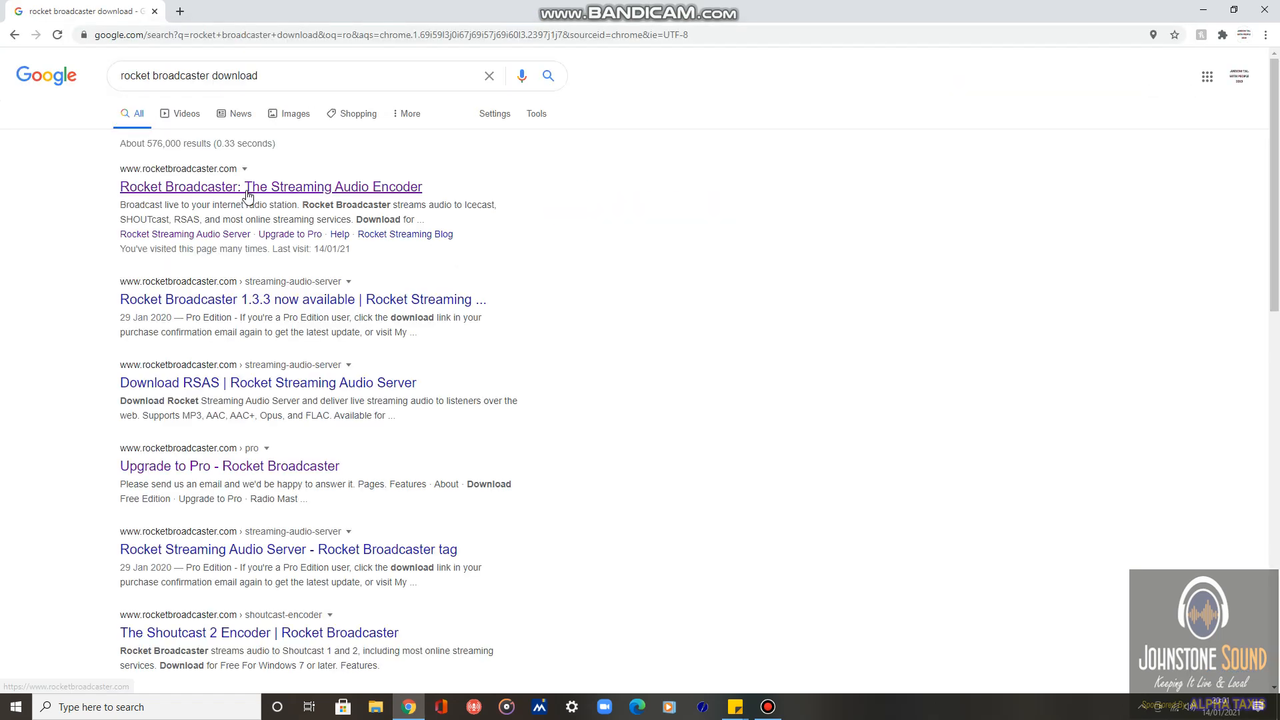
left_click(248, 191)
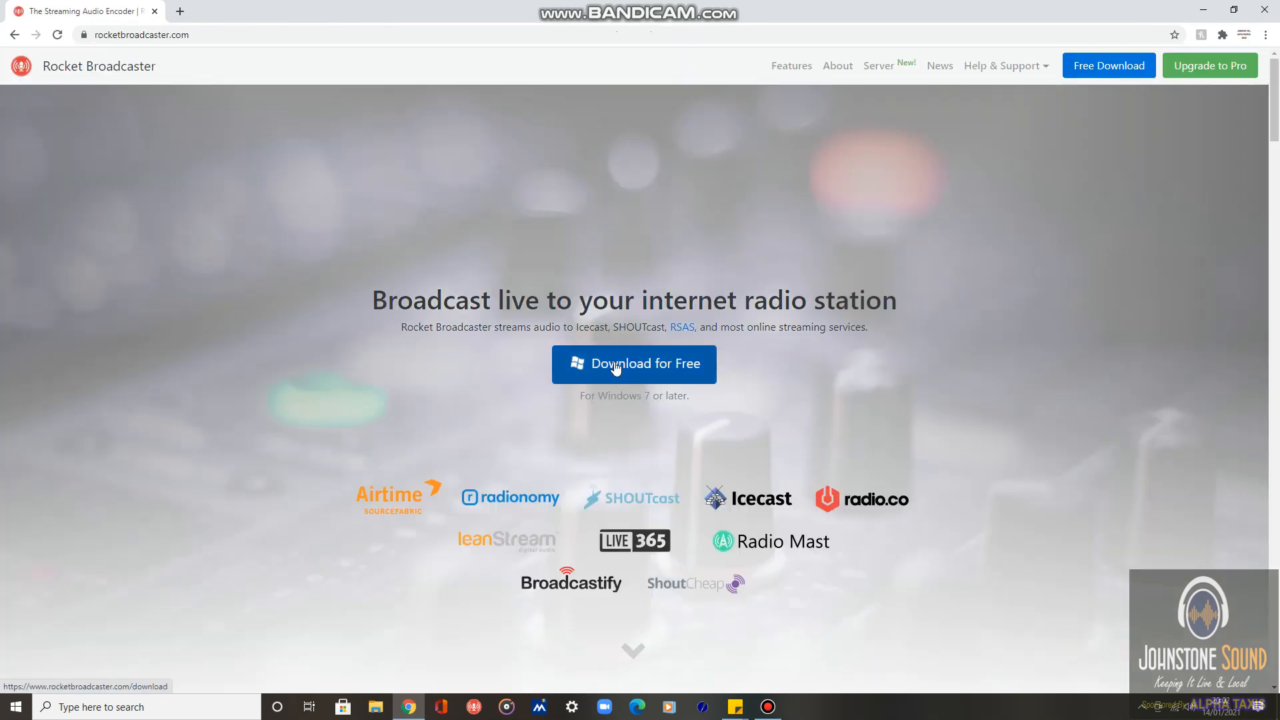
Download the free edition of Rocket Broadcaster, run its installer and close the browser
left_click(616, 370)
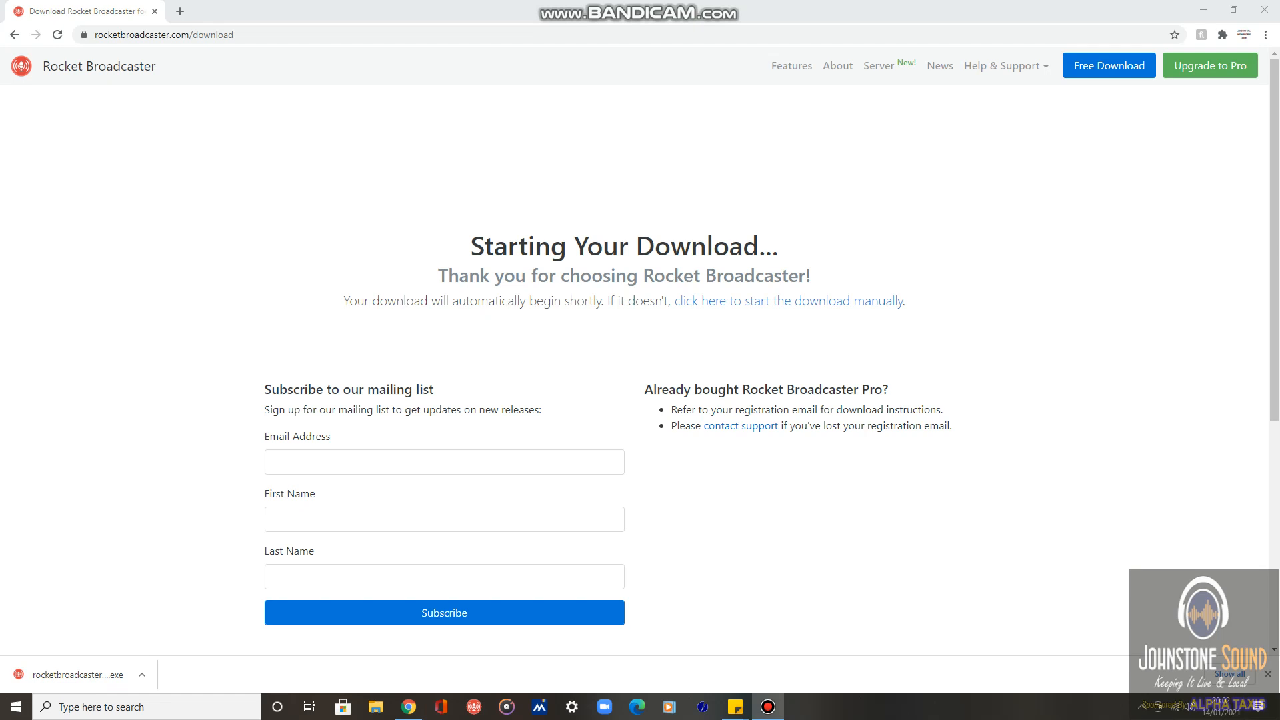
left_click(93, 674)
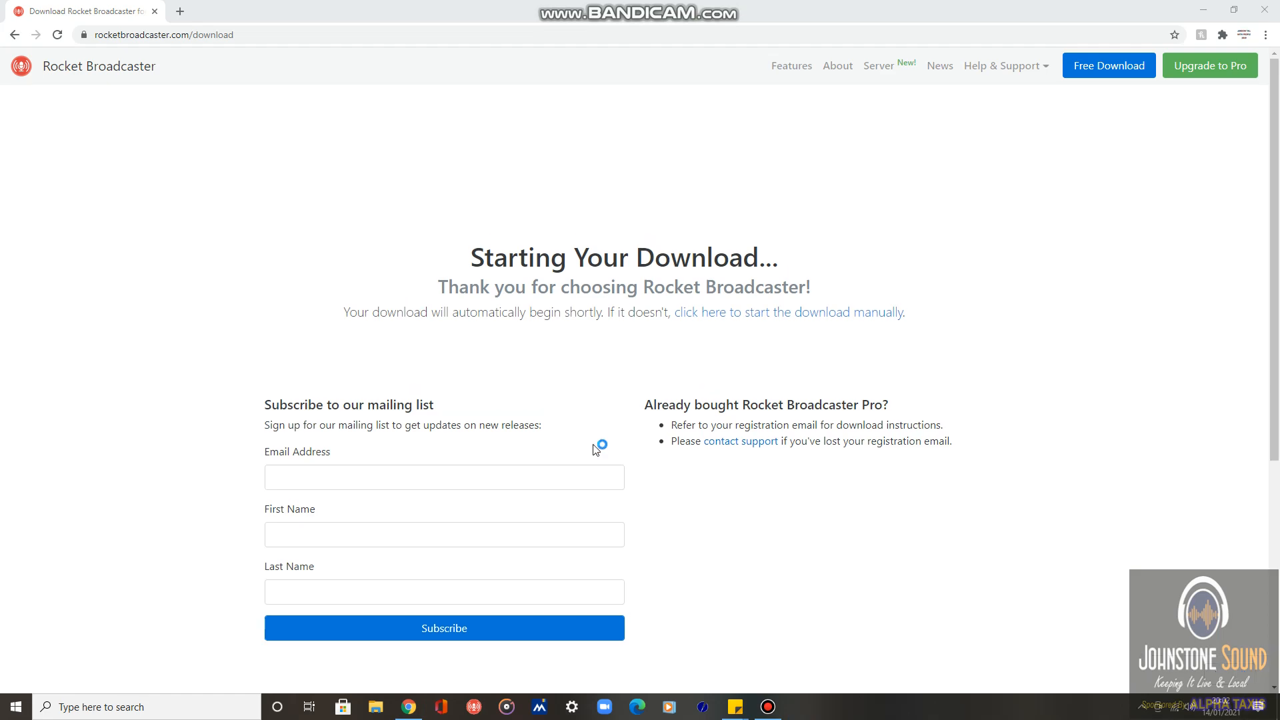
left_click(1270, 7)
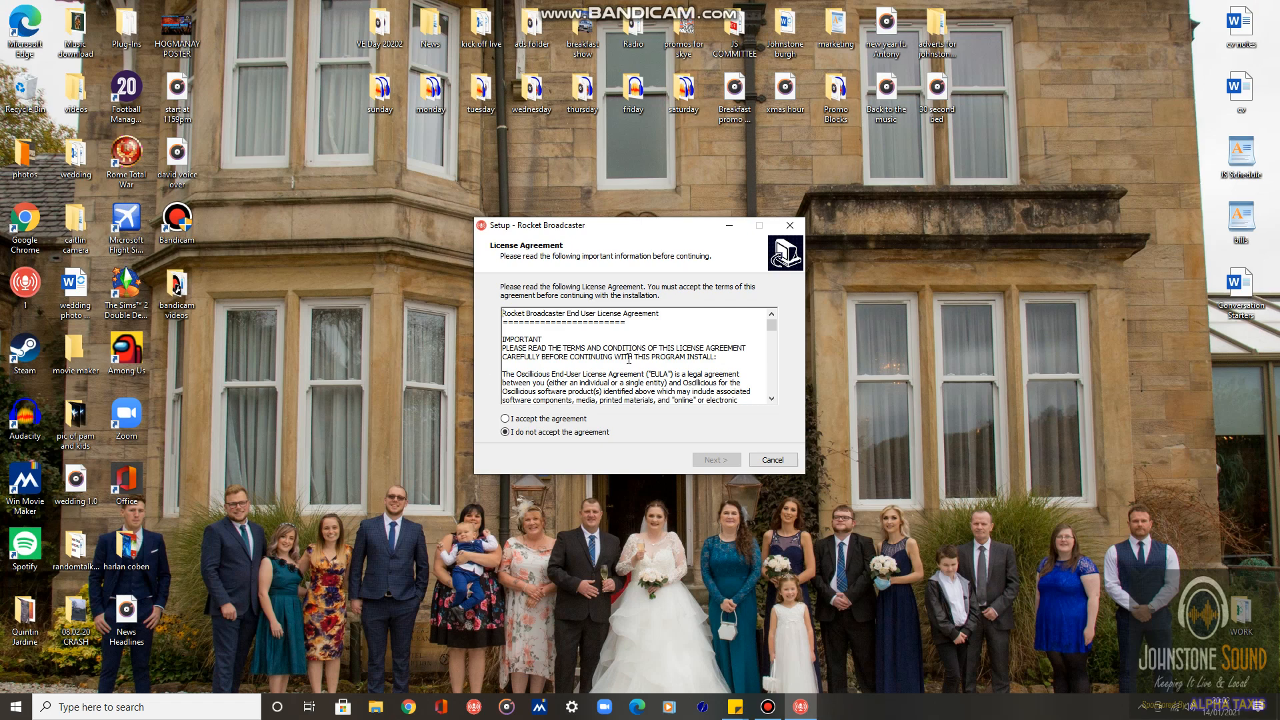
Go through the Rocket Broadcaster license agreement to its end and accept it
scroll(629, 359, "down", 10)
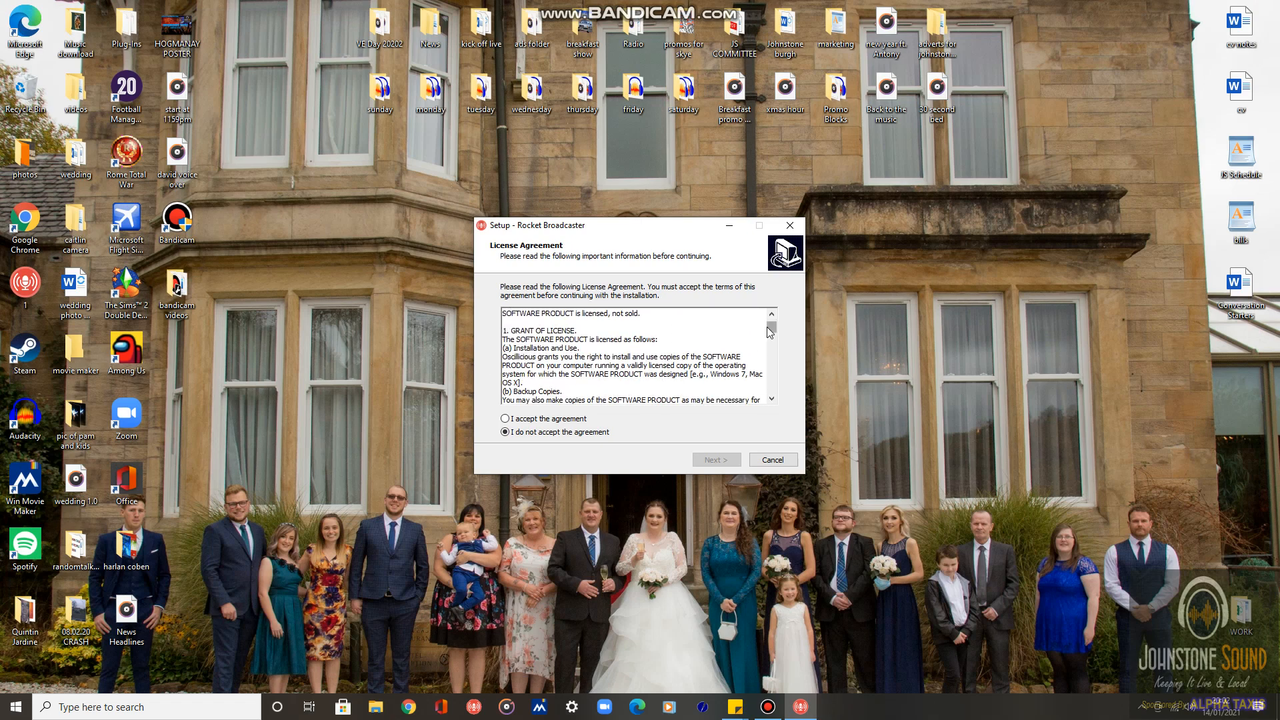
left_click_drag(771, 331, 771, 386)
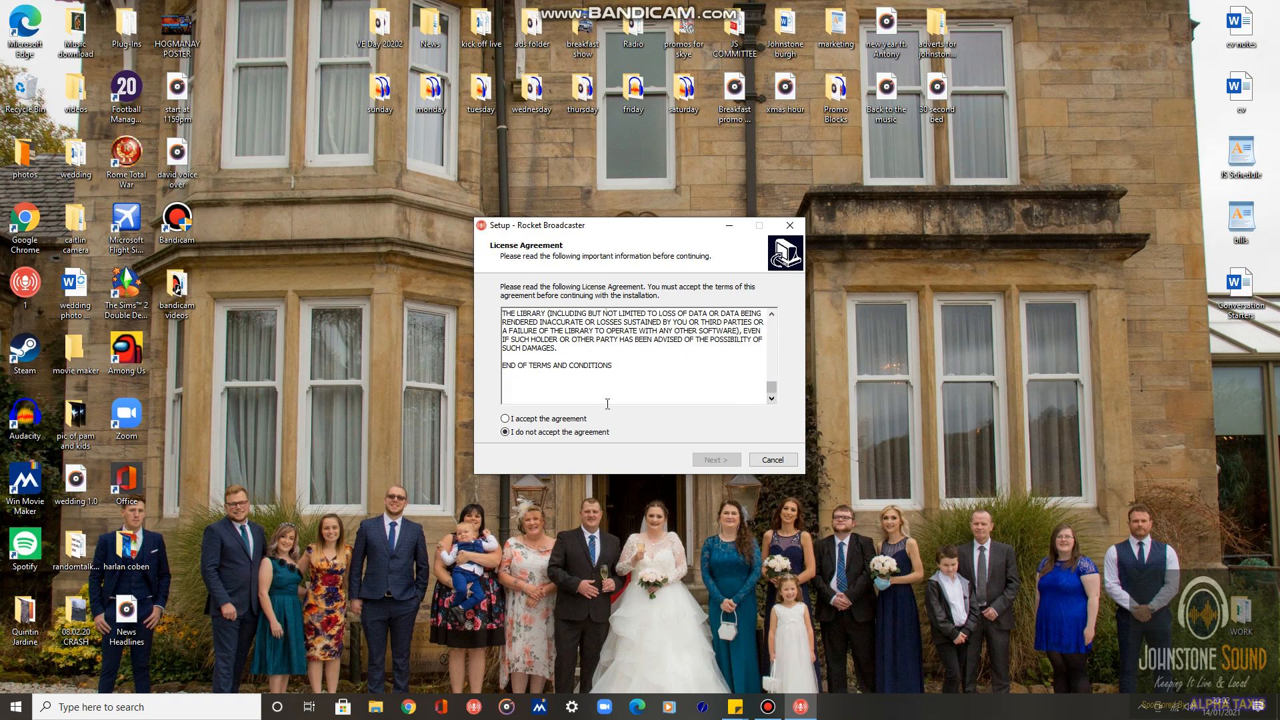
left_click(564, 421)
left_click(710, 463)
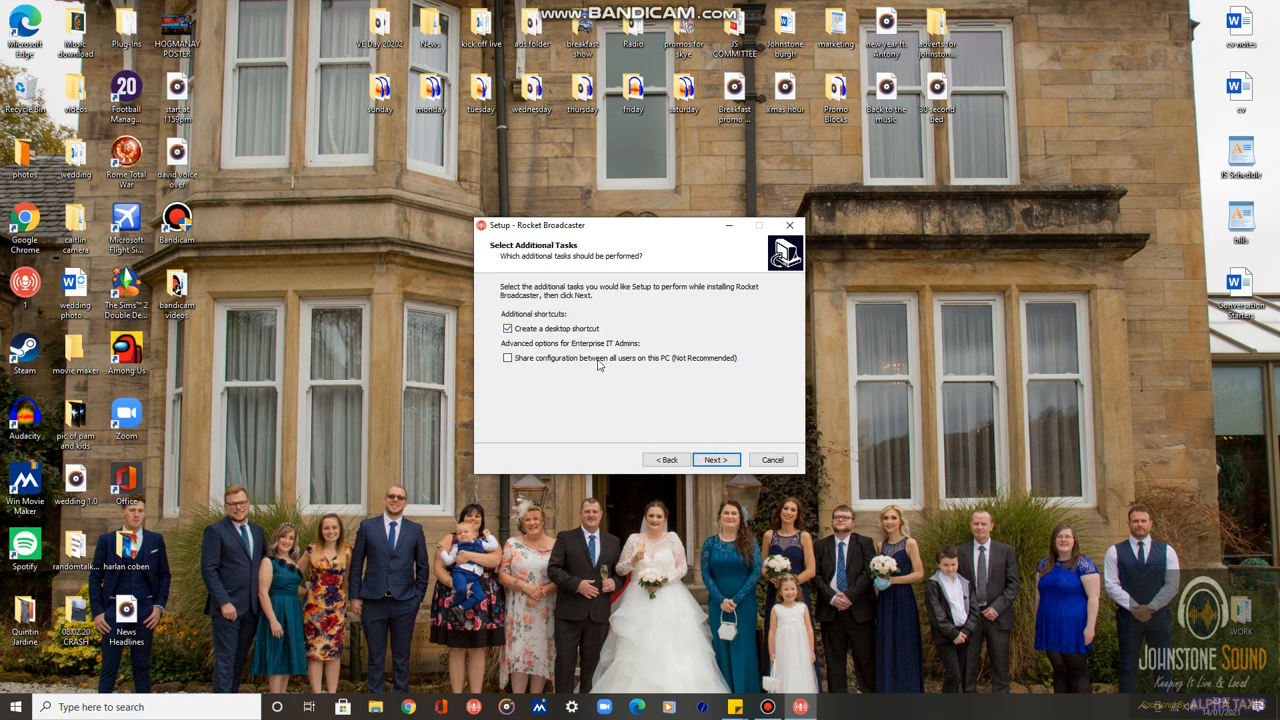
Install Rocket Broadcaster with a desktop shortcut and finish the setup with the program launching
left_click(712, 461)
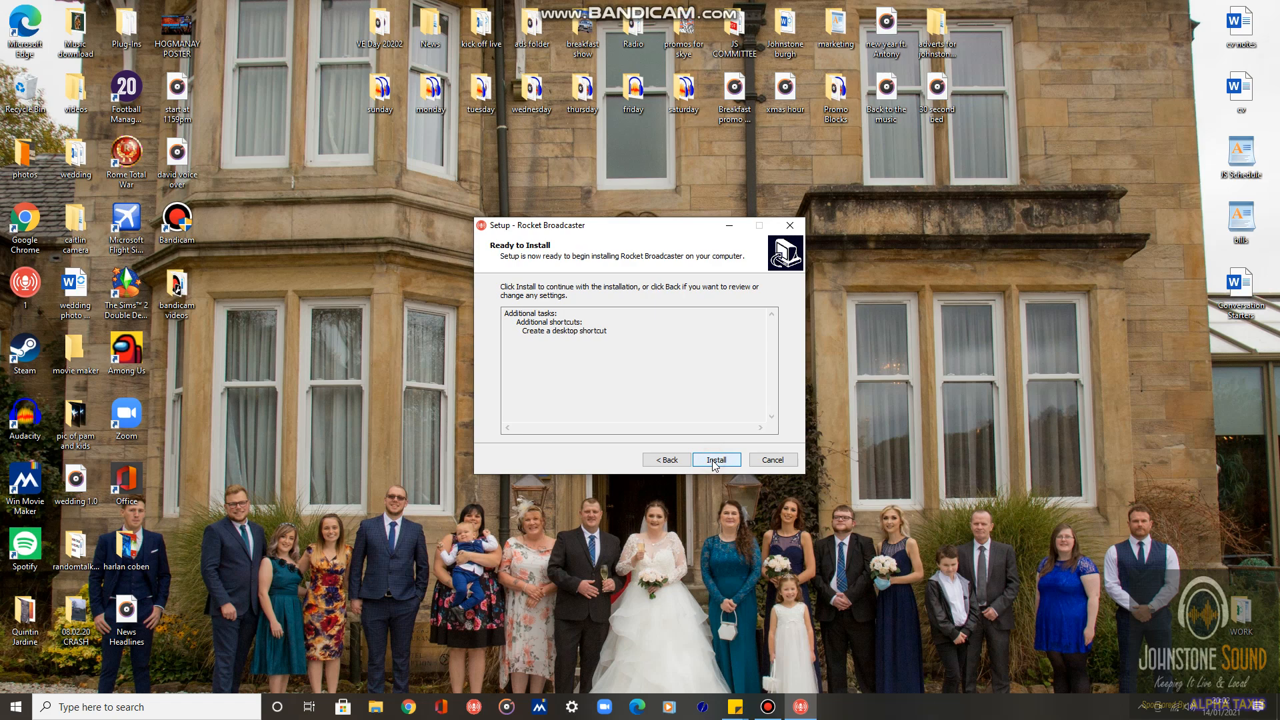
left_click(713, 463)
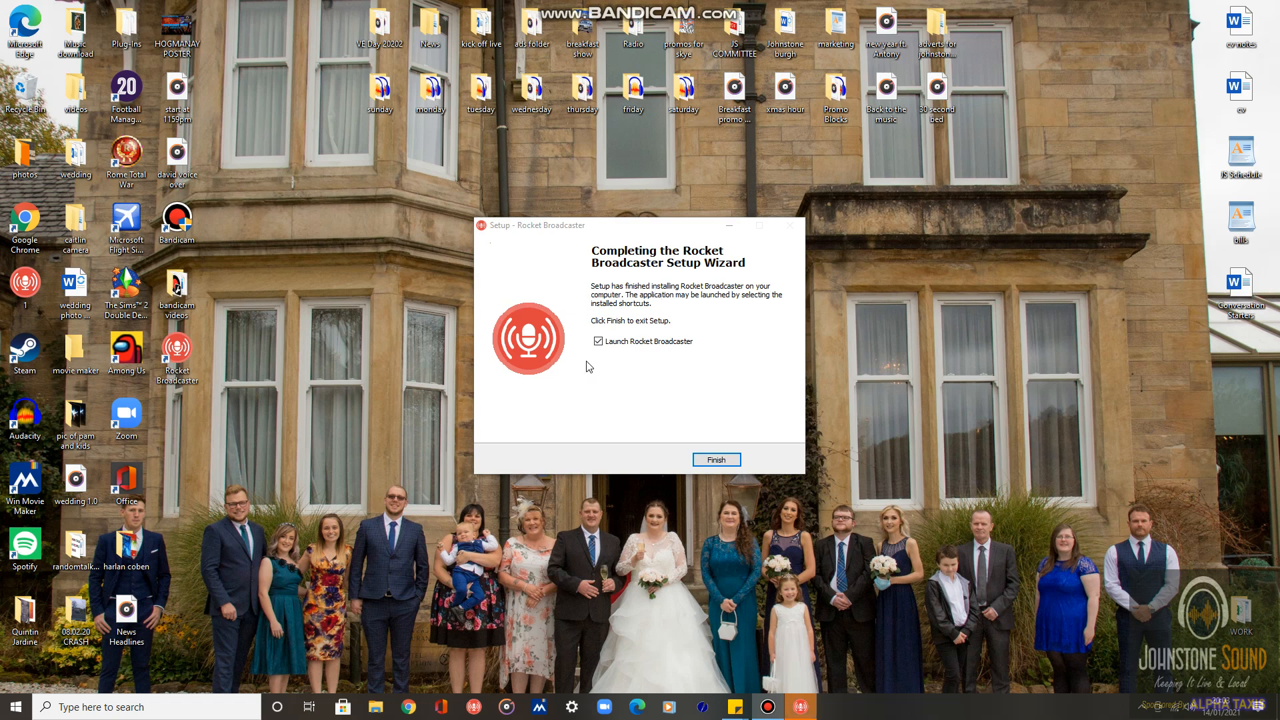
left_click(708, 461)
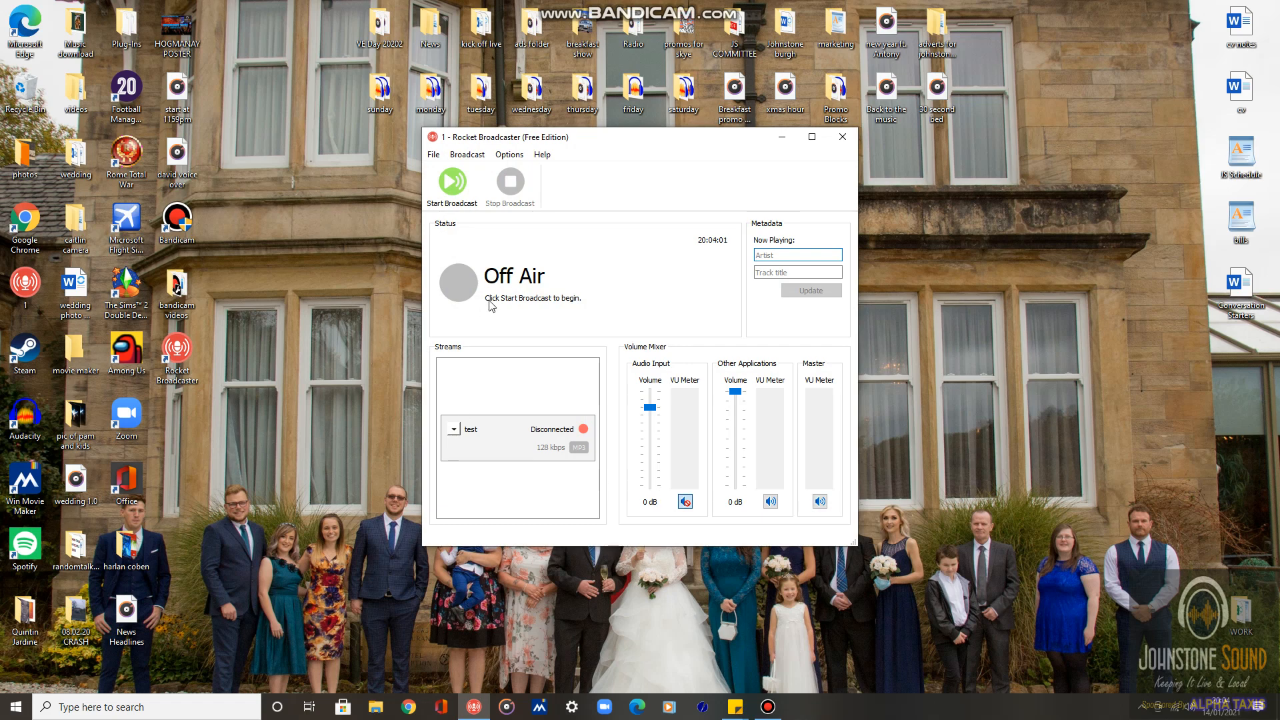
Examine the connection details of the existing "test" stream and close them without changes
left_click(454, 430)
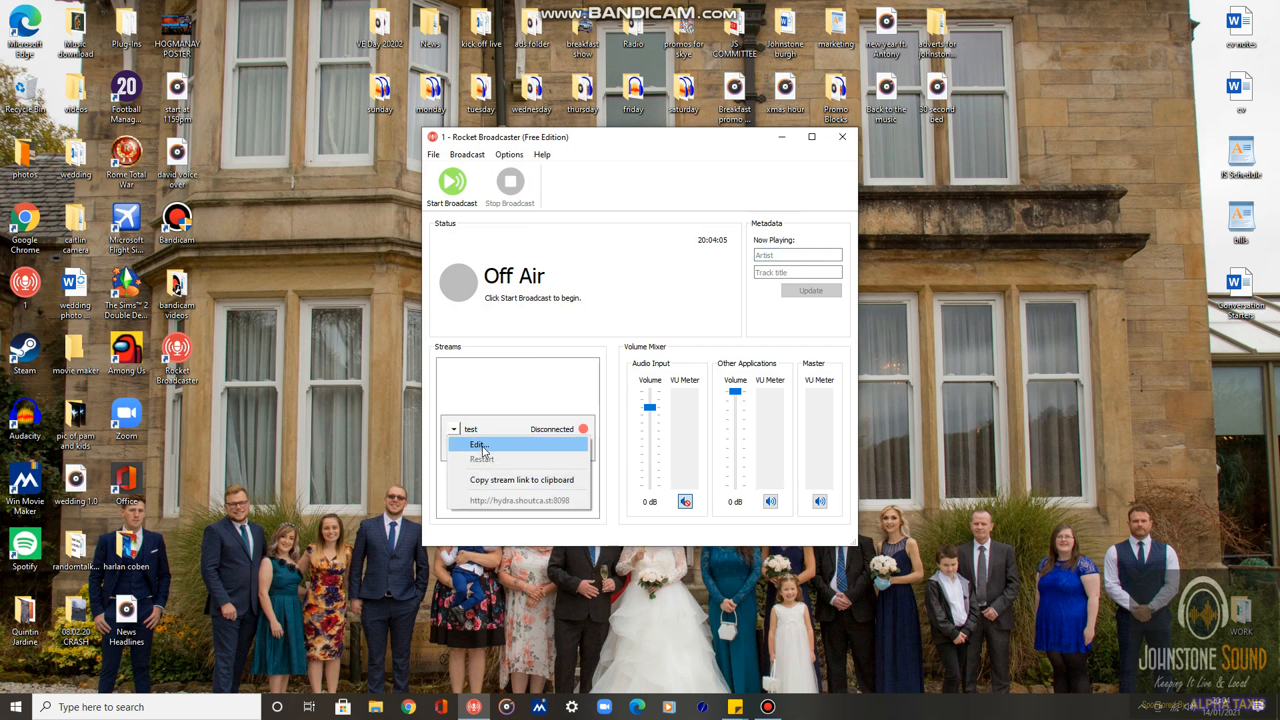
left_click(482, 446)
left_click(400, 238)
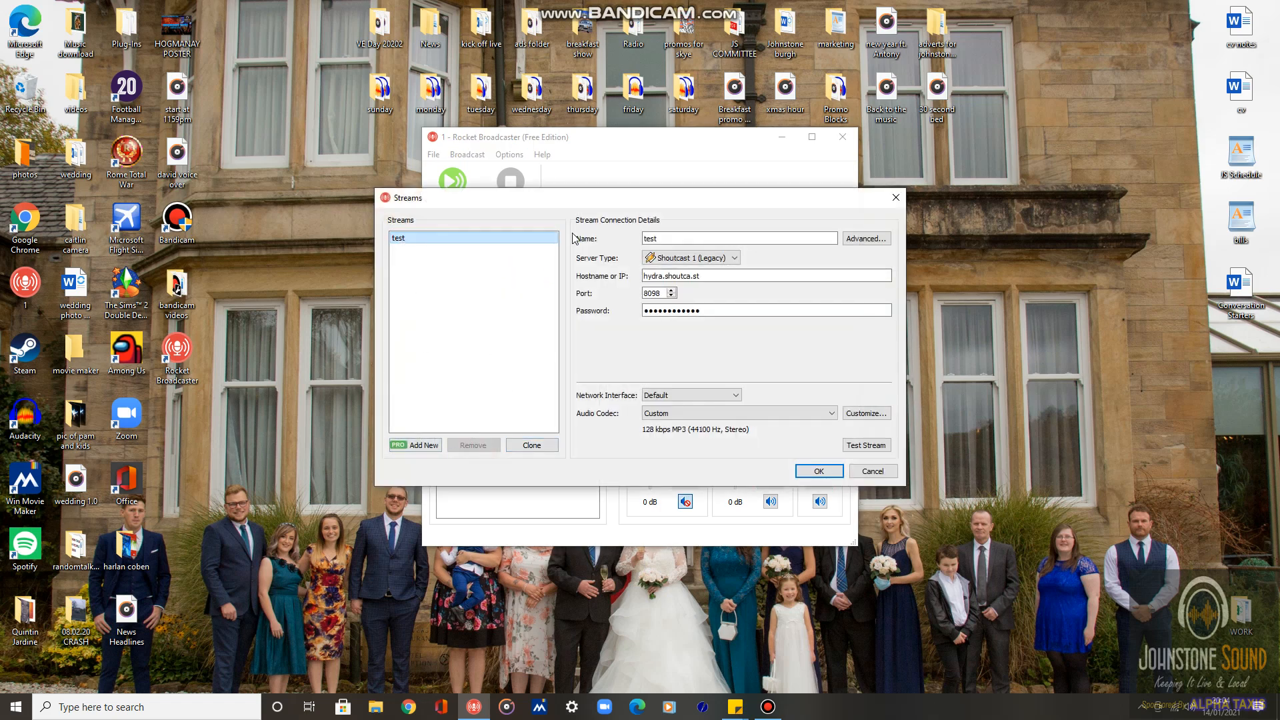
left_click(896, 197)
Create a new broadcast project and name its stream "test 1"
left_click(433, 155)
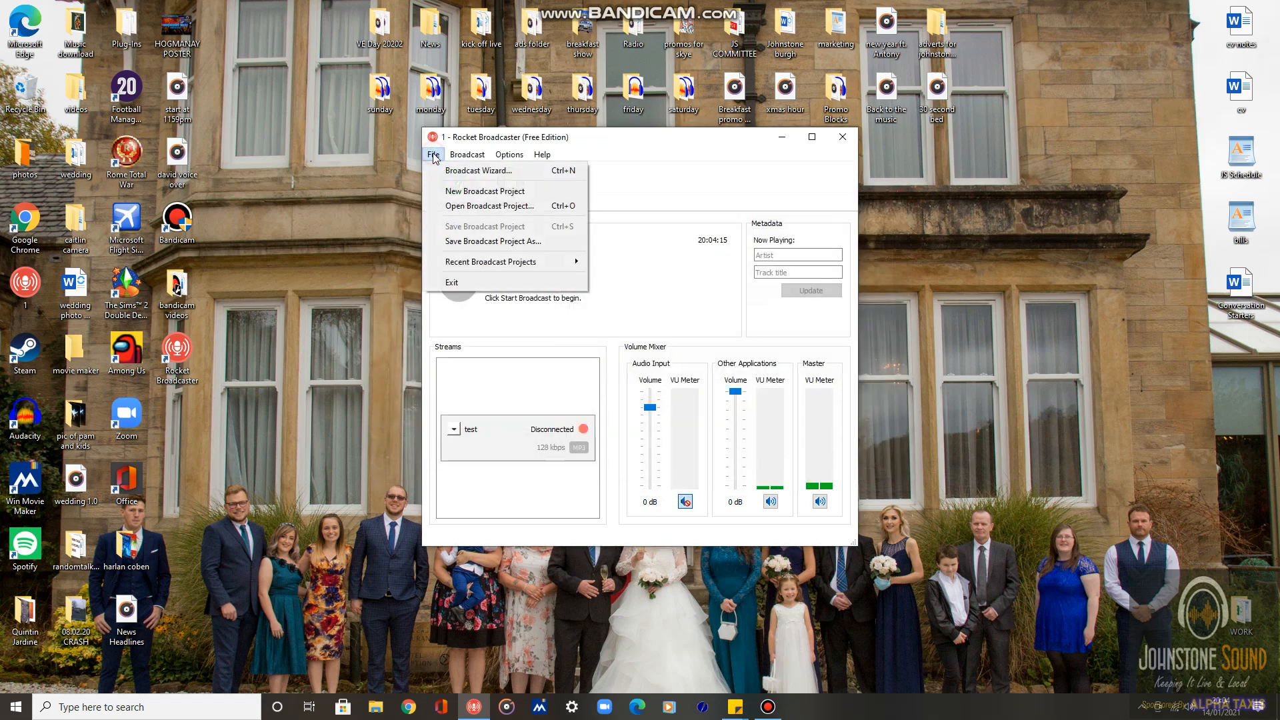
left_click(453, 191)
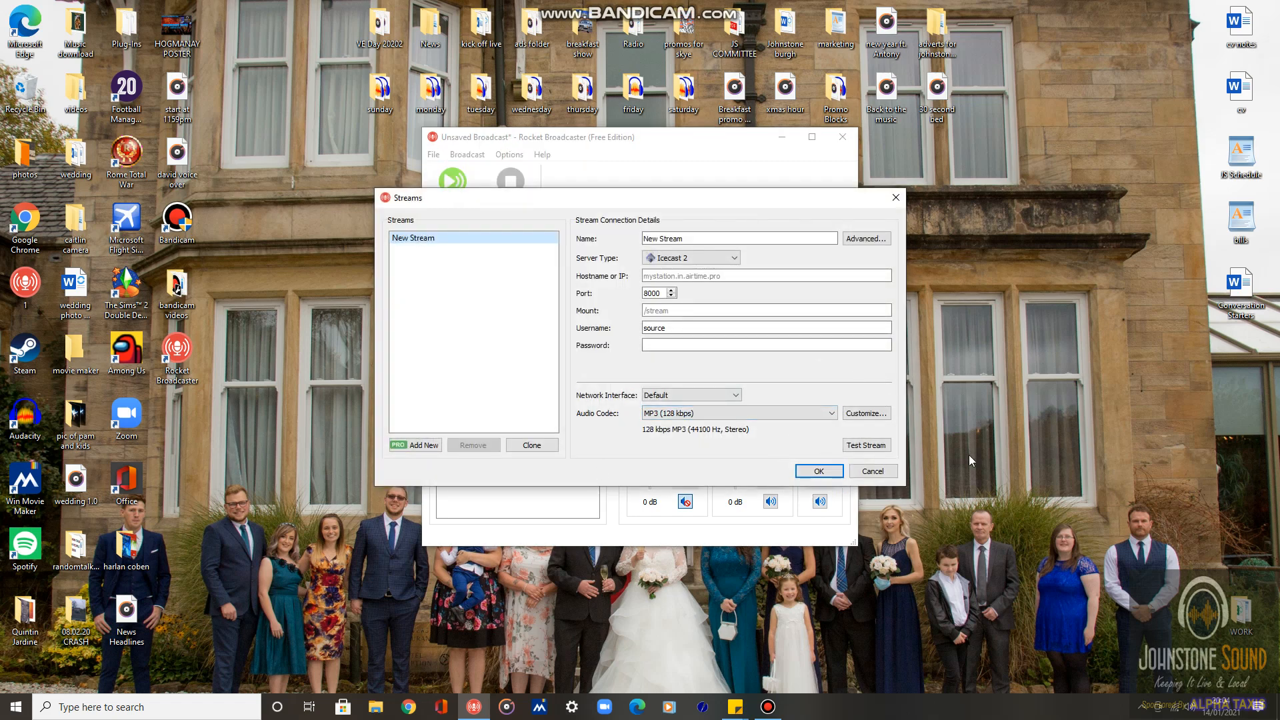
triple_click(706, 239)
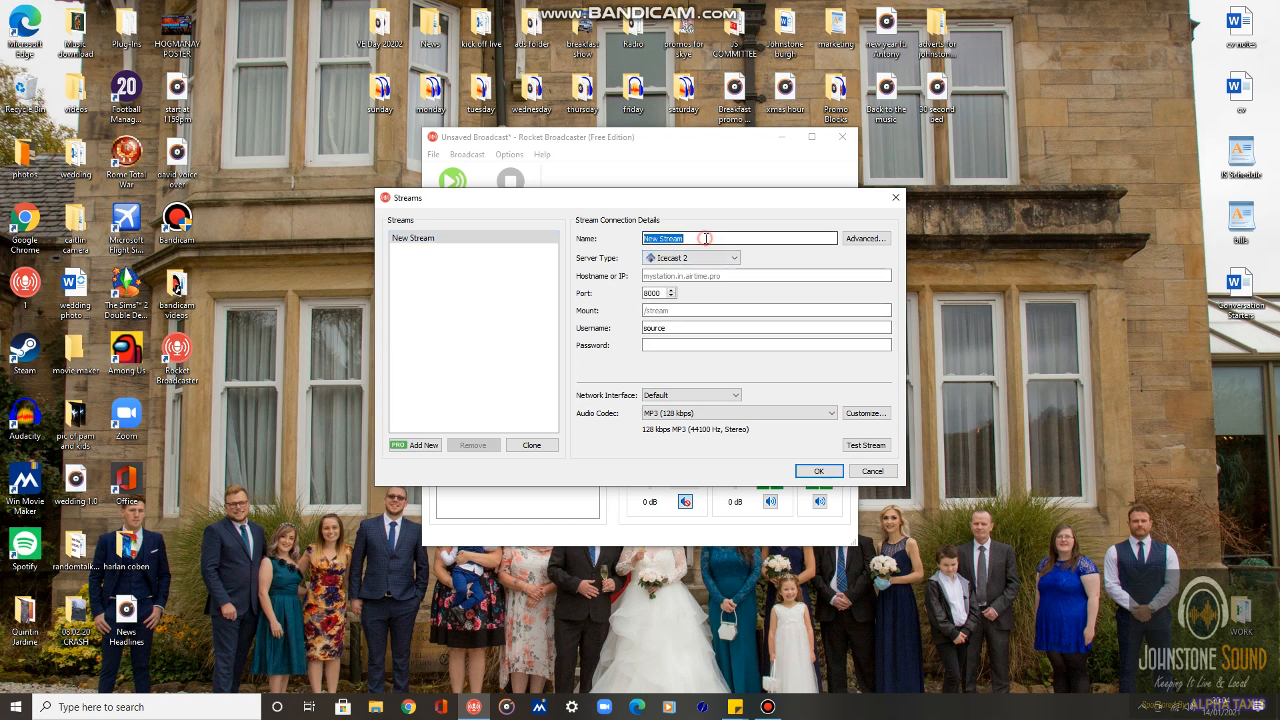
key("BackSpace")
type("test 1")
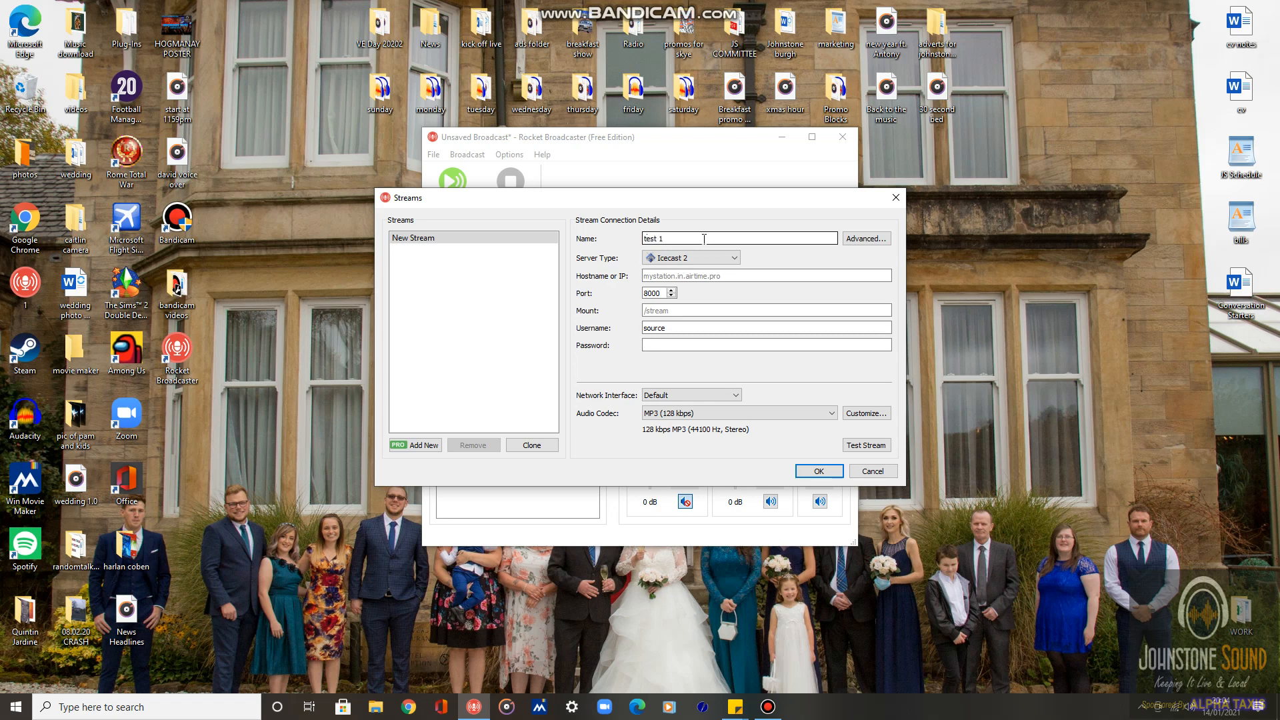
Set the stream's server type to Shoutcast 1 (Legacy) and its hostname to hydra.shoutca.st
left_click(734, 260)
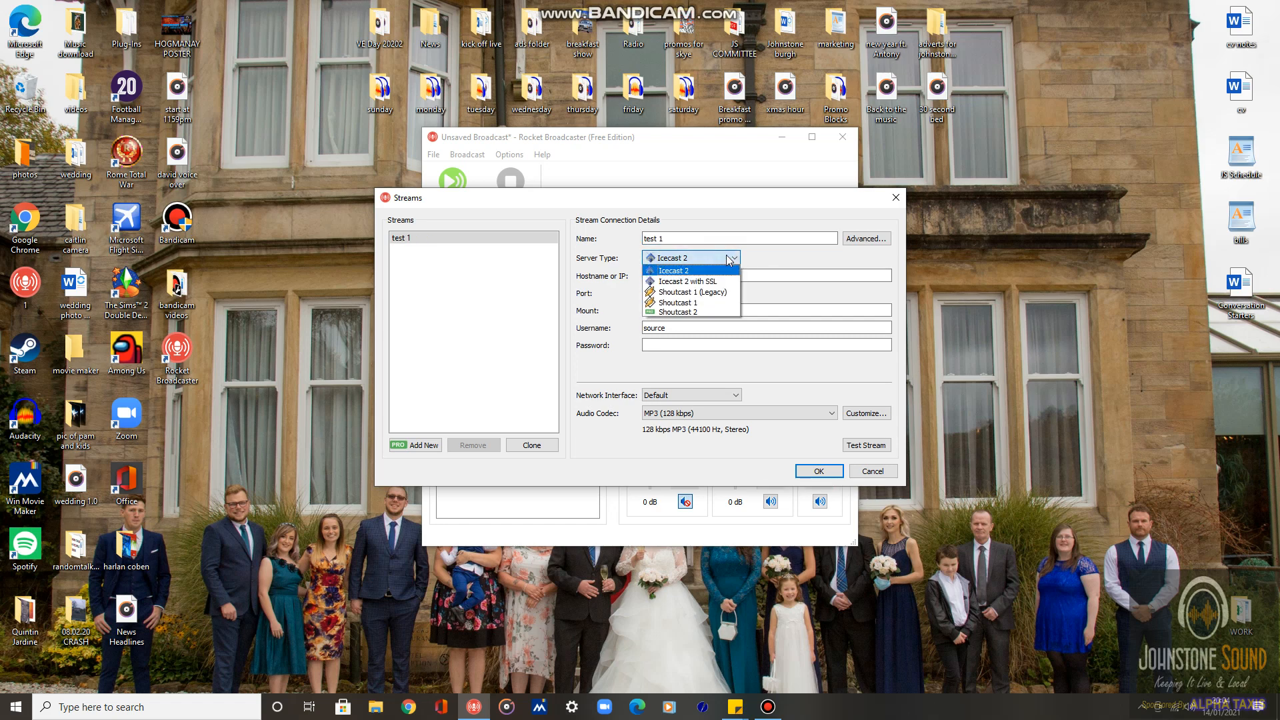
left_click(731, 293)
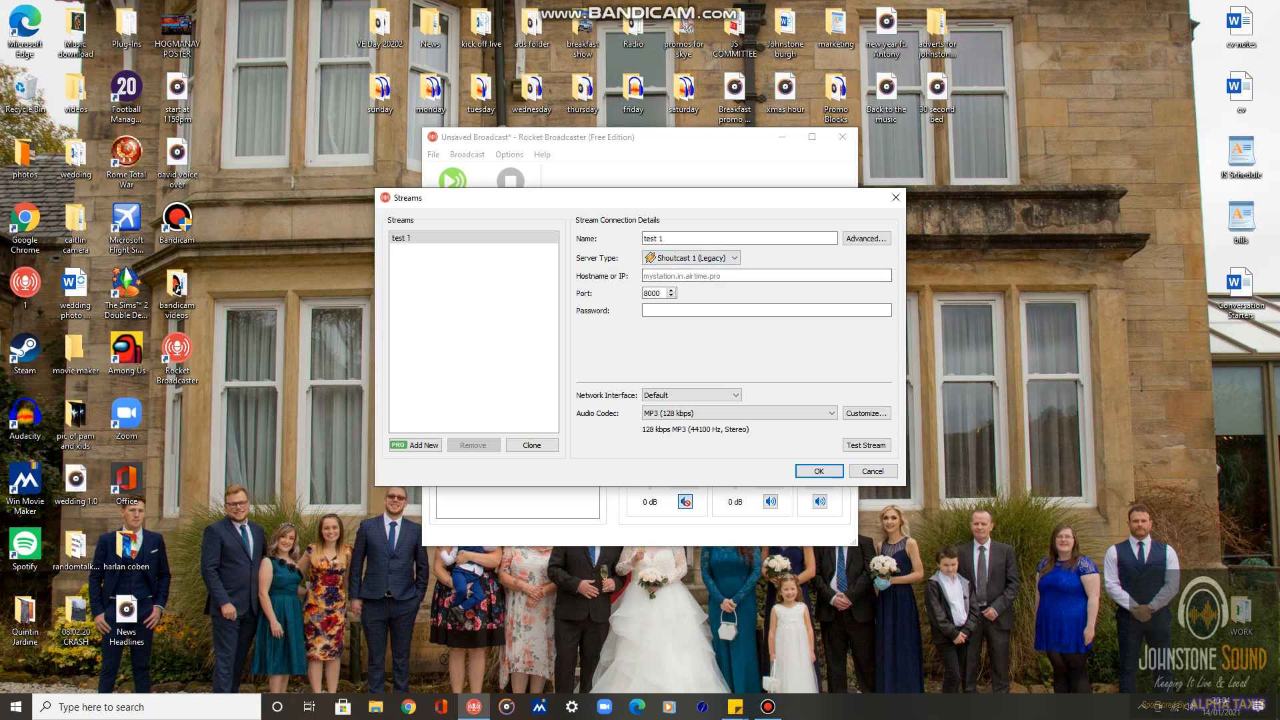
left_click(736, 707)
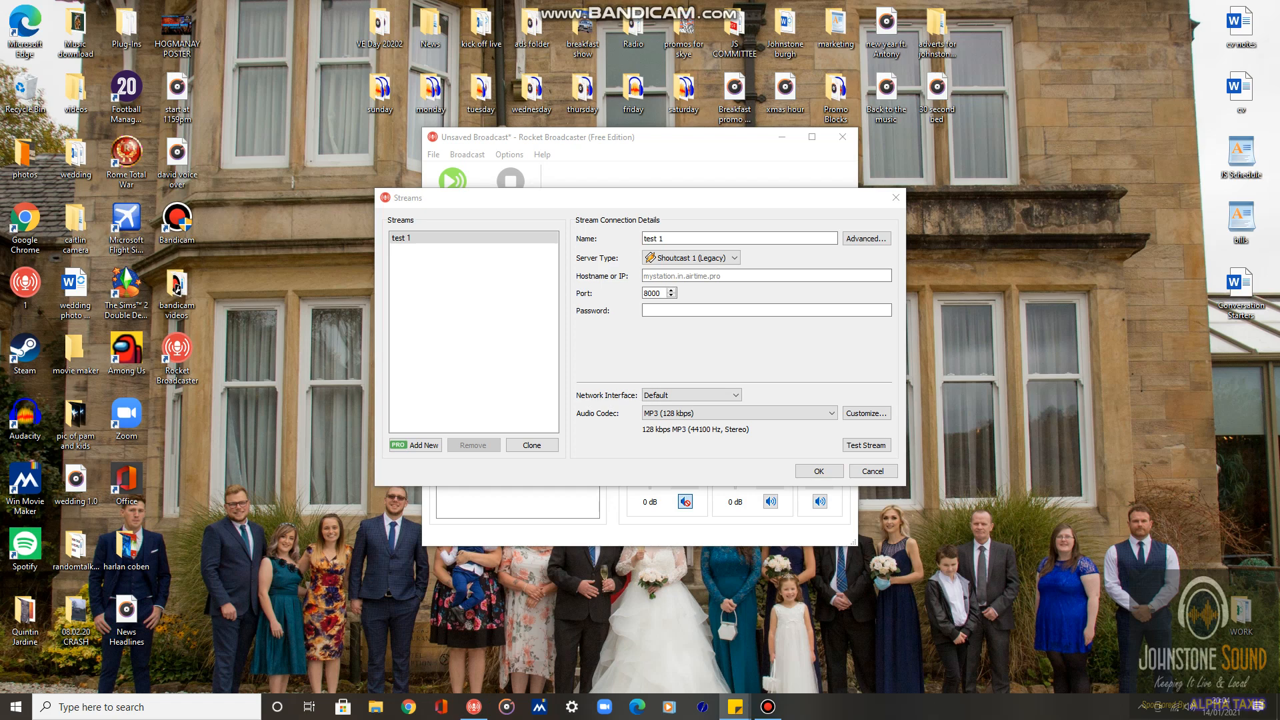
left_click(655, 277)
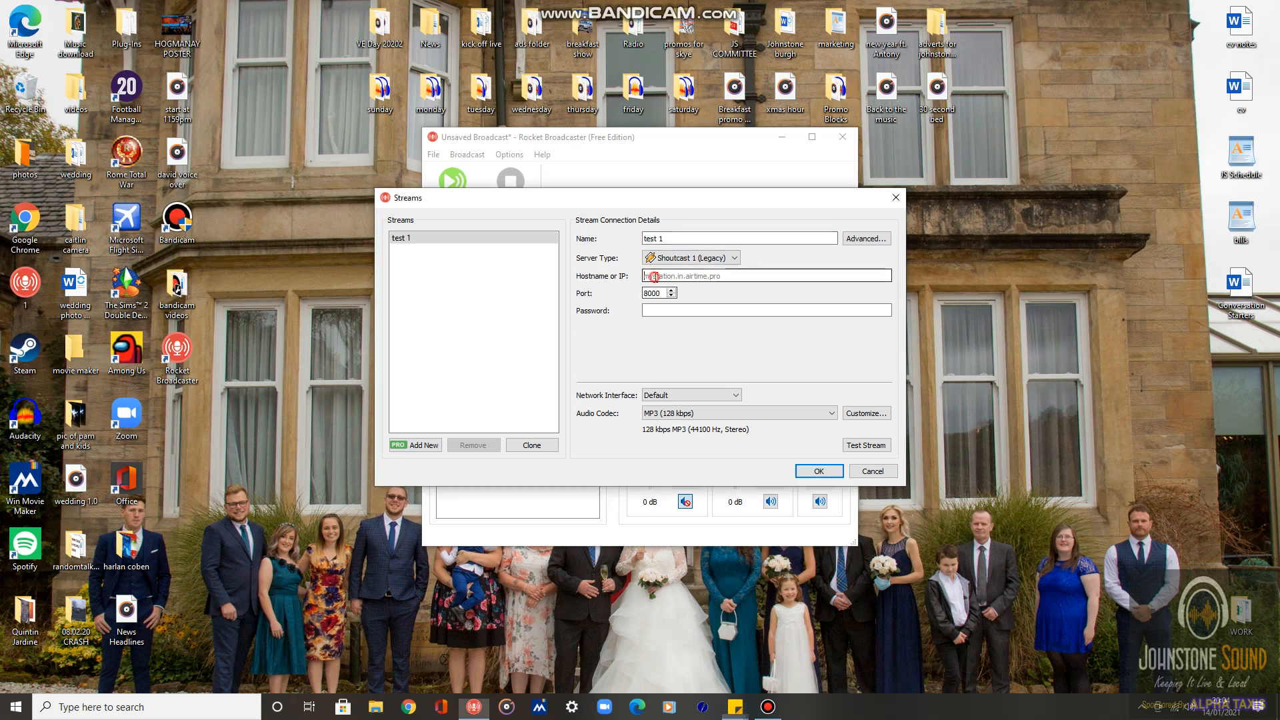
type("hydra.shoutca.st")
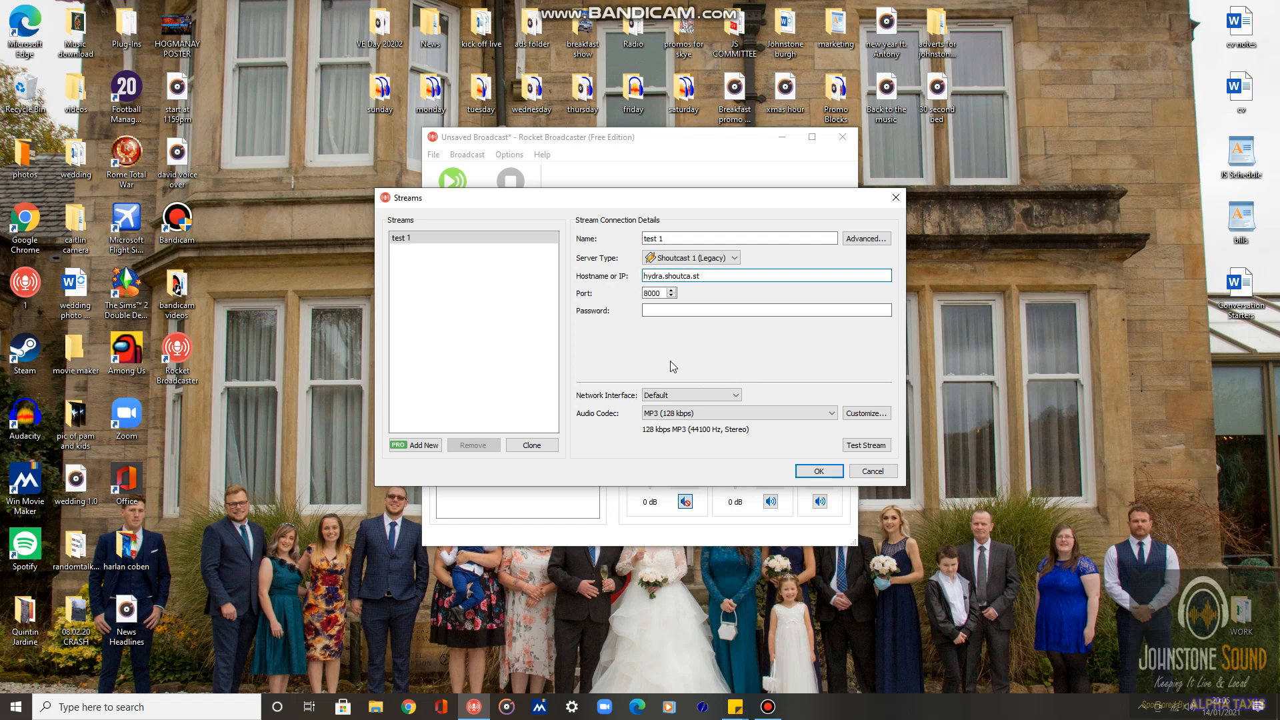
Set the stream's port to 8098 and enter the stream password
double_click(665, 293)
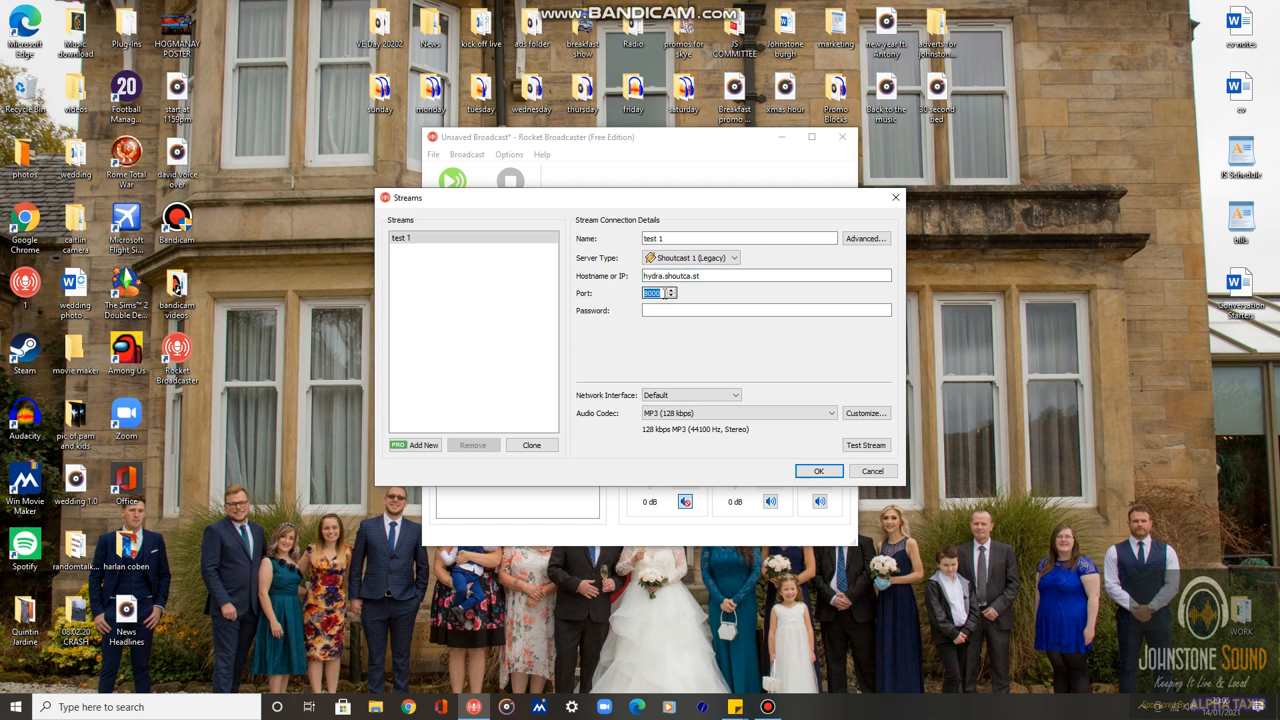
type("8098")
key("Tab")
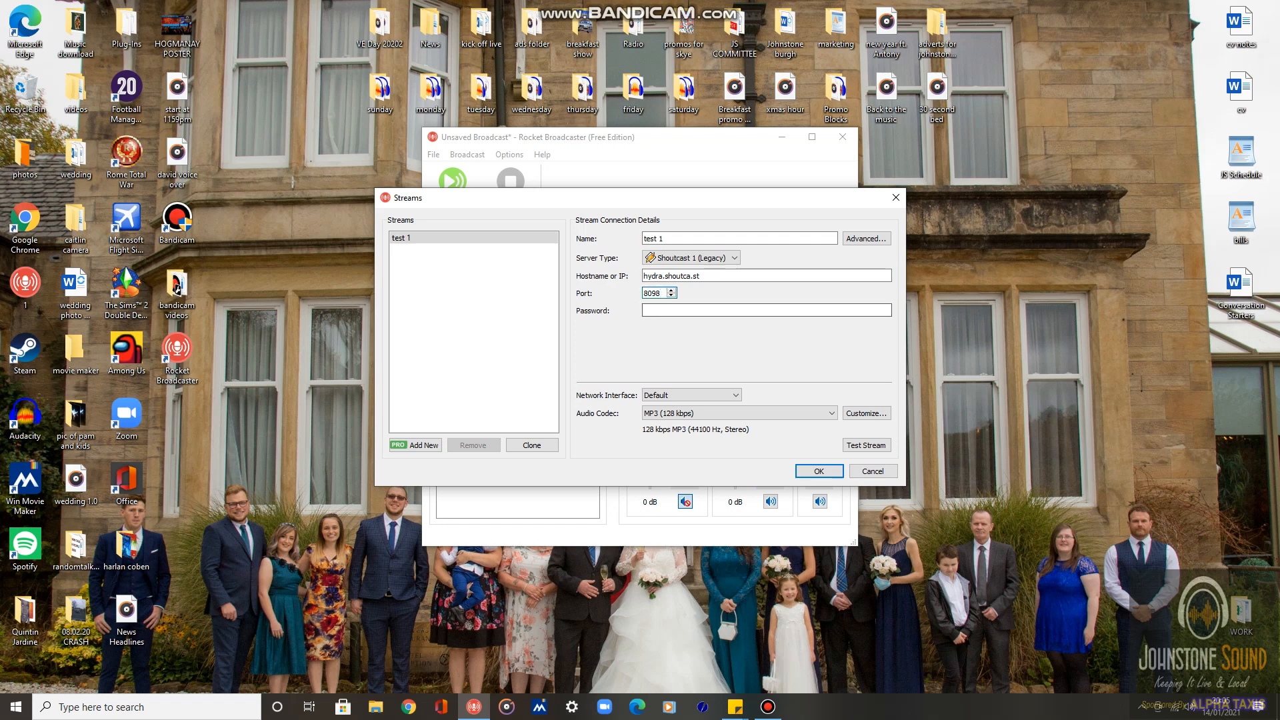
key("alt+Tab")
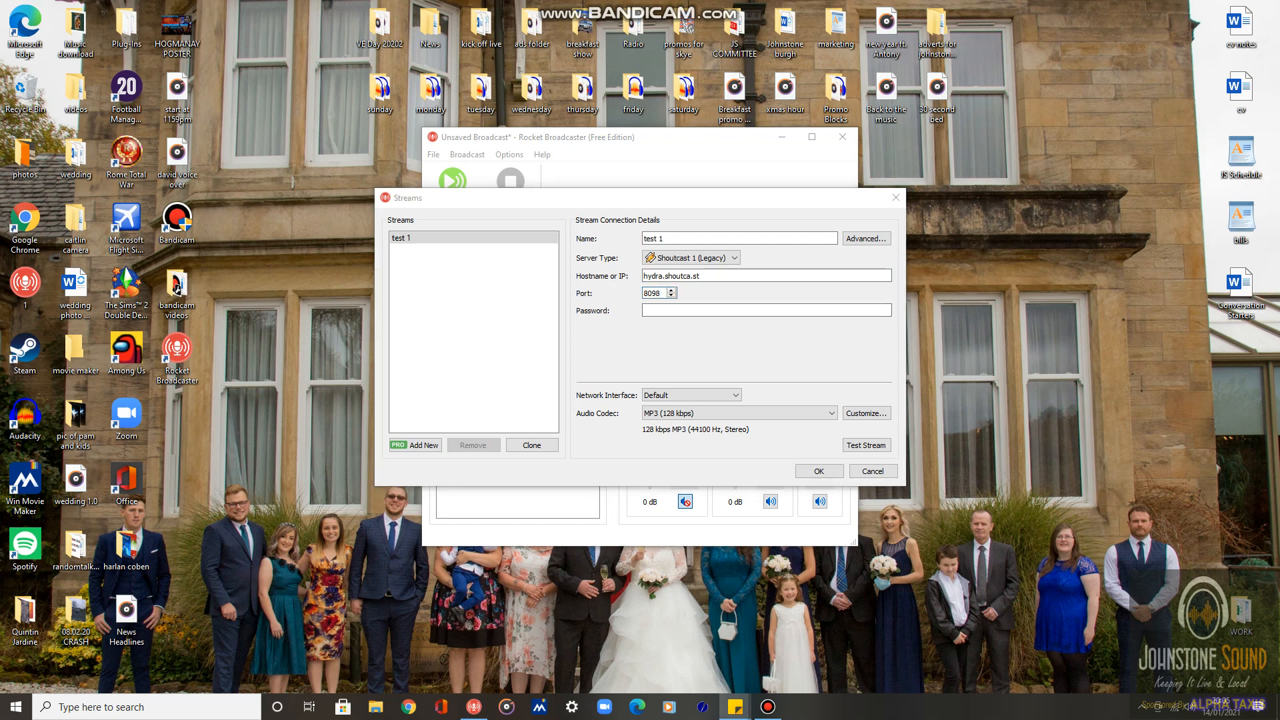
left_click(770, 310)
key("ctrl+v")
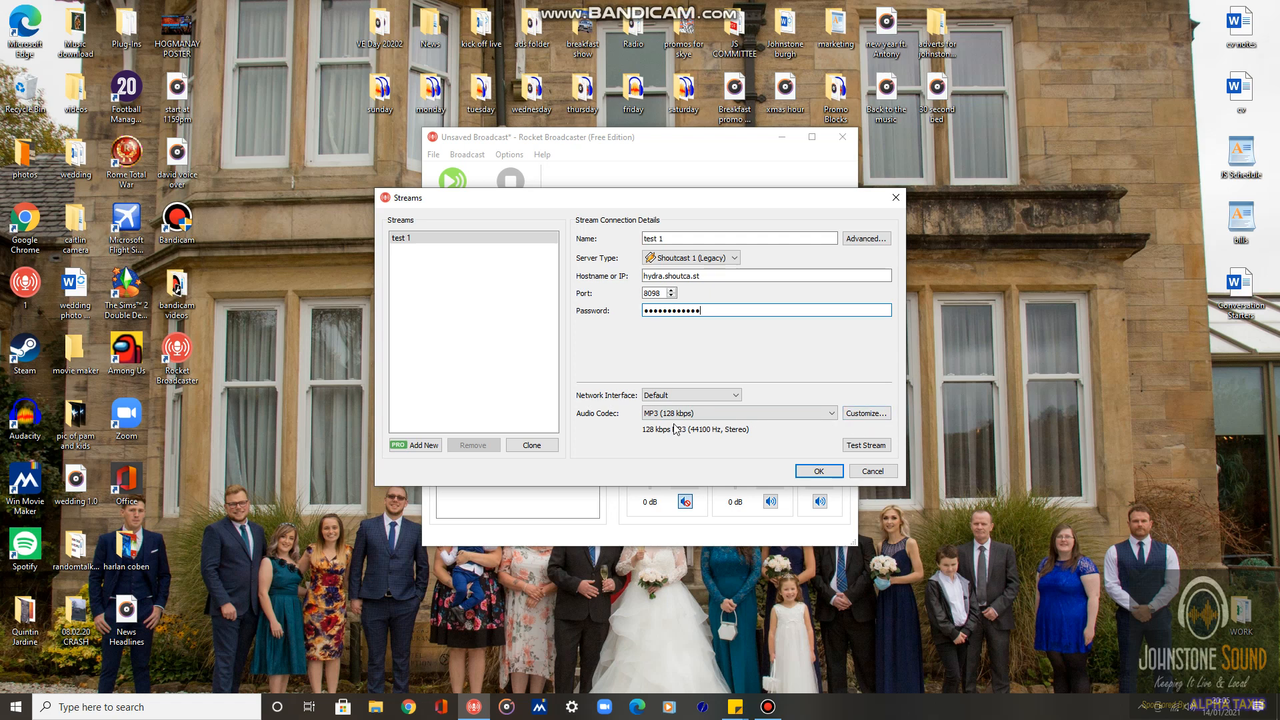
Confirm the encoder settings as MP3, 2 (Stereo), 44100 Hz, and test the stream connection before saving the stream
left_click(861, 413)
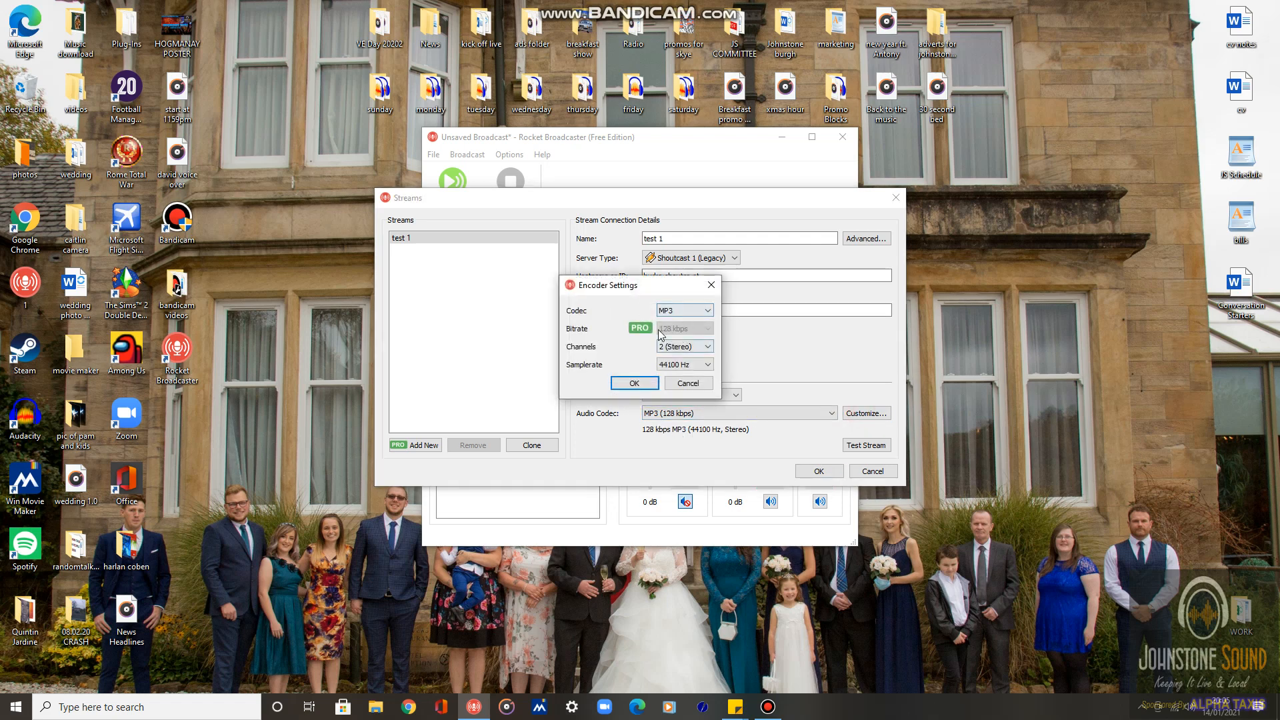
left_click(635, 384)
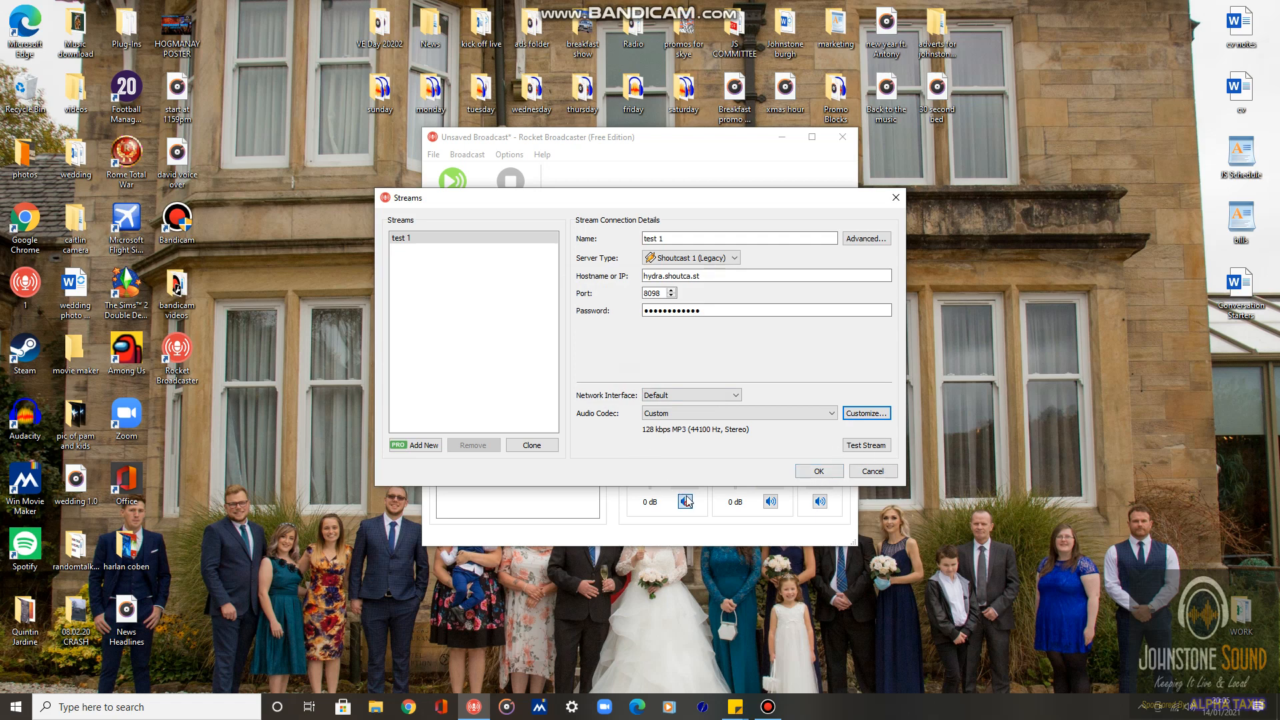
left_click(858, 446)
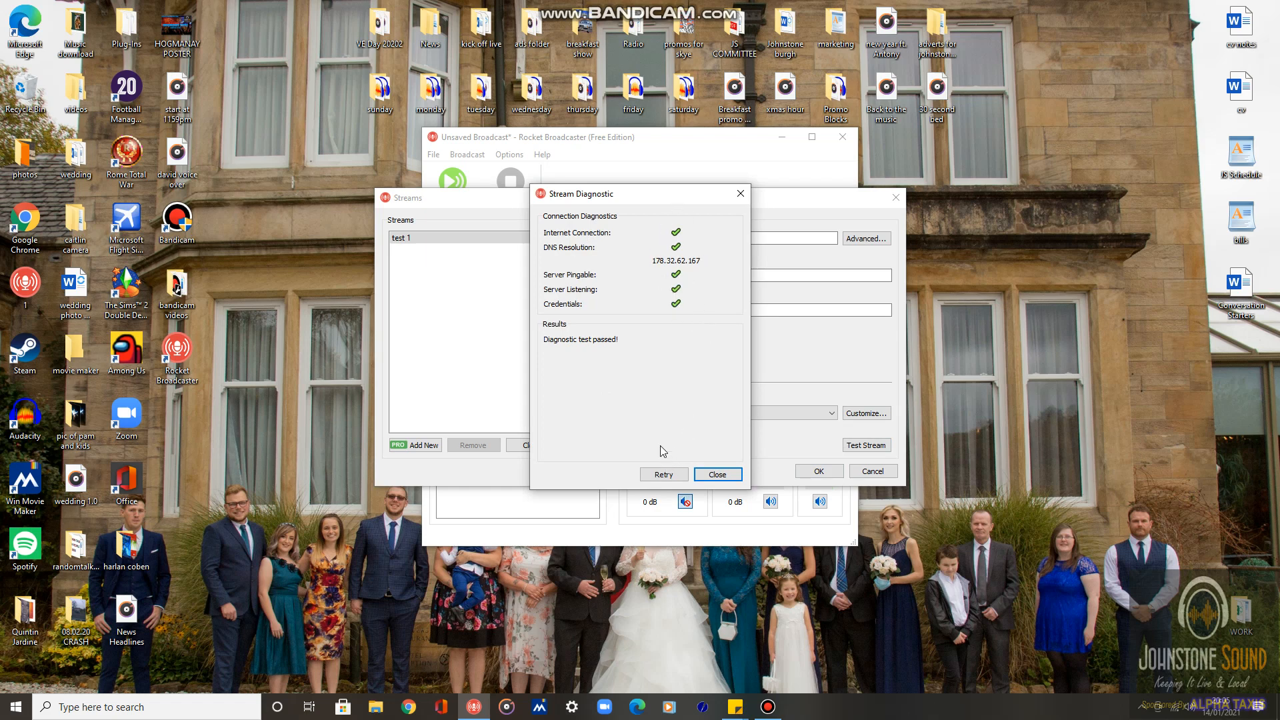
left_click(708, 475)
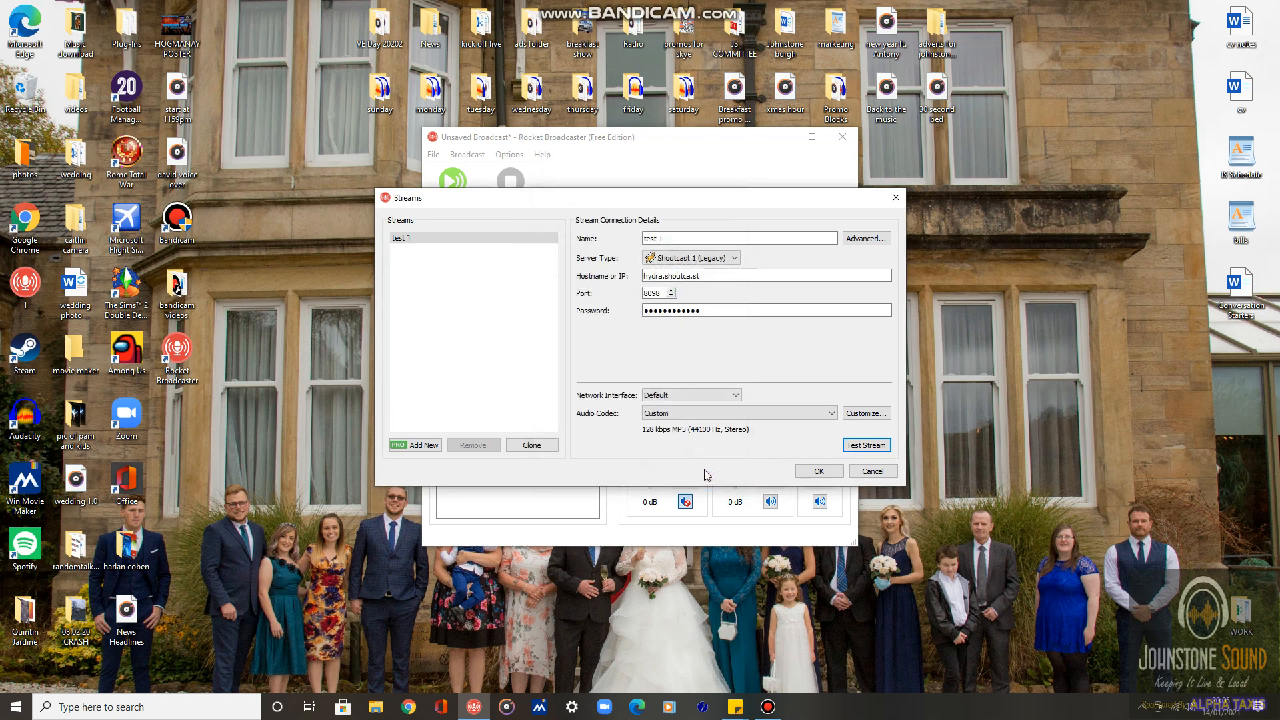
left_click(822, 471)
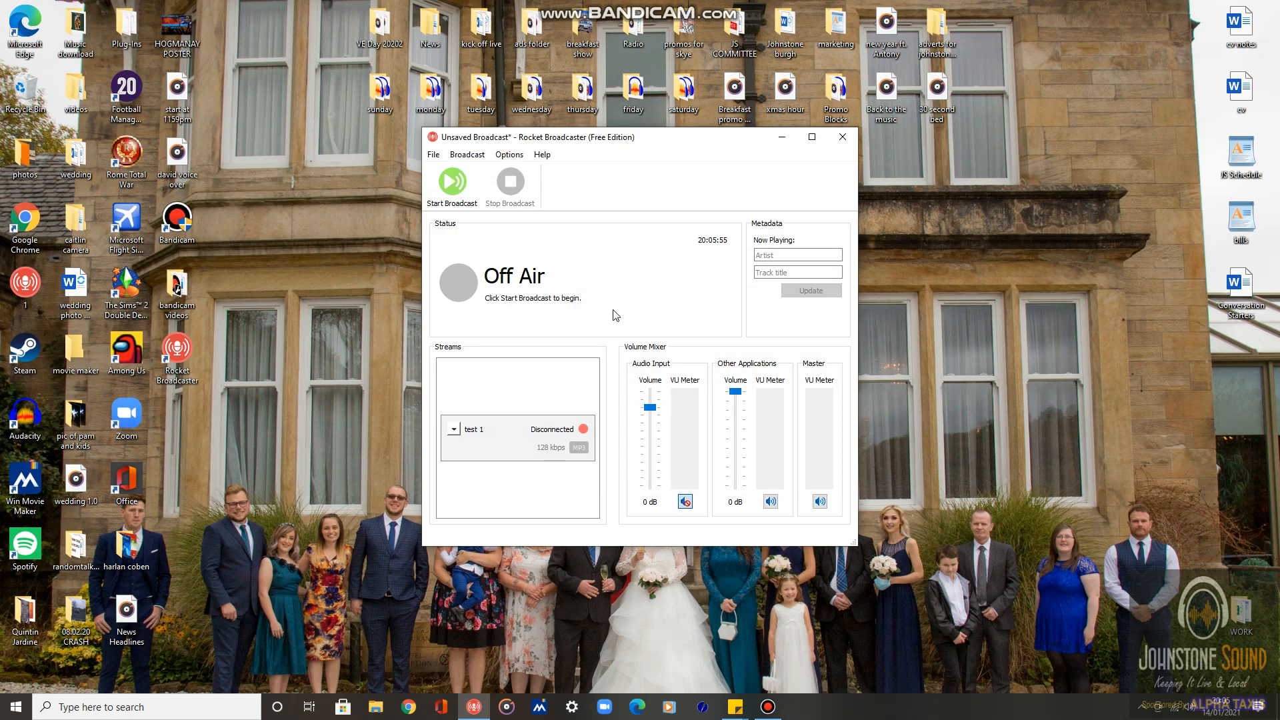
In the audio preferences, set system audio capture to 2470W1M (NVIDIA High Definition Audio) and accept the settings
left_click(510, 155)
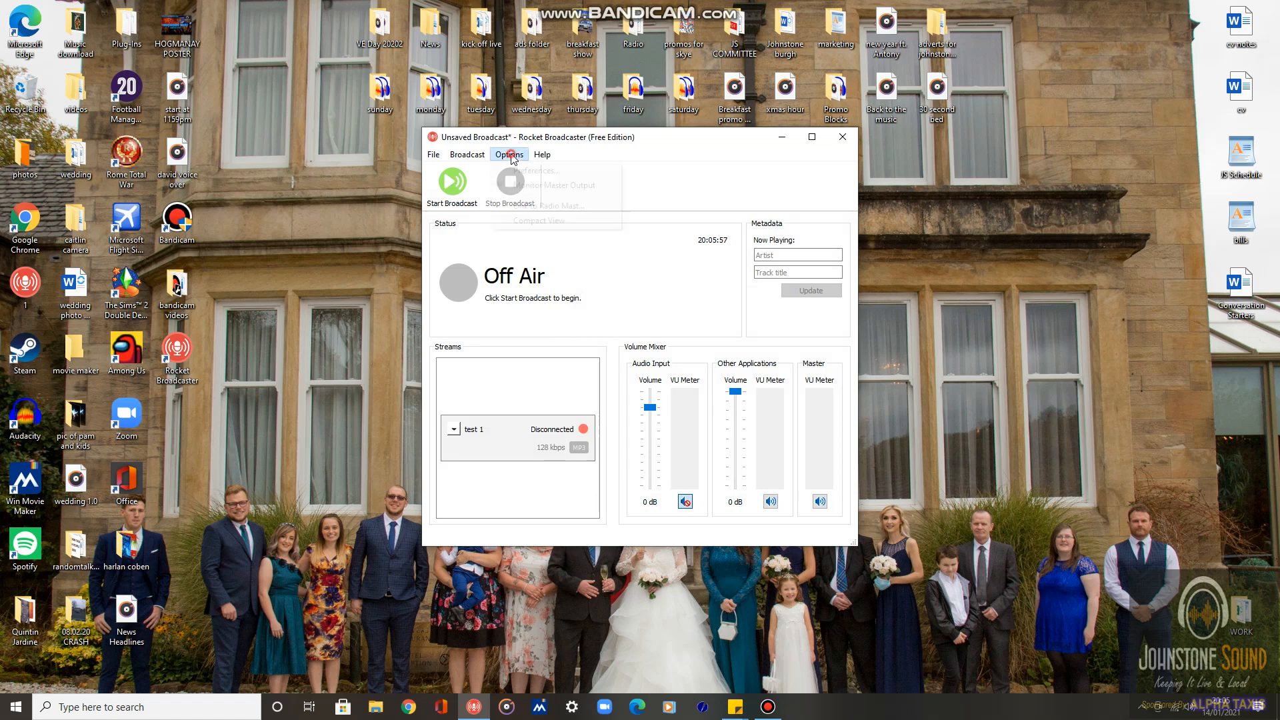
left_click(511, 156)
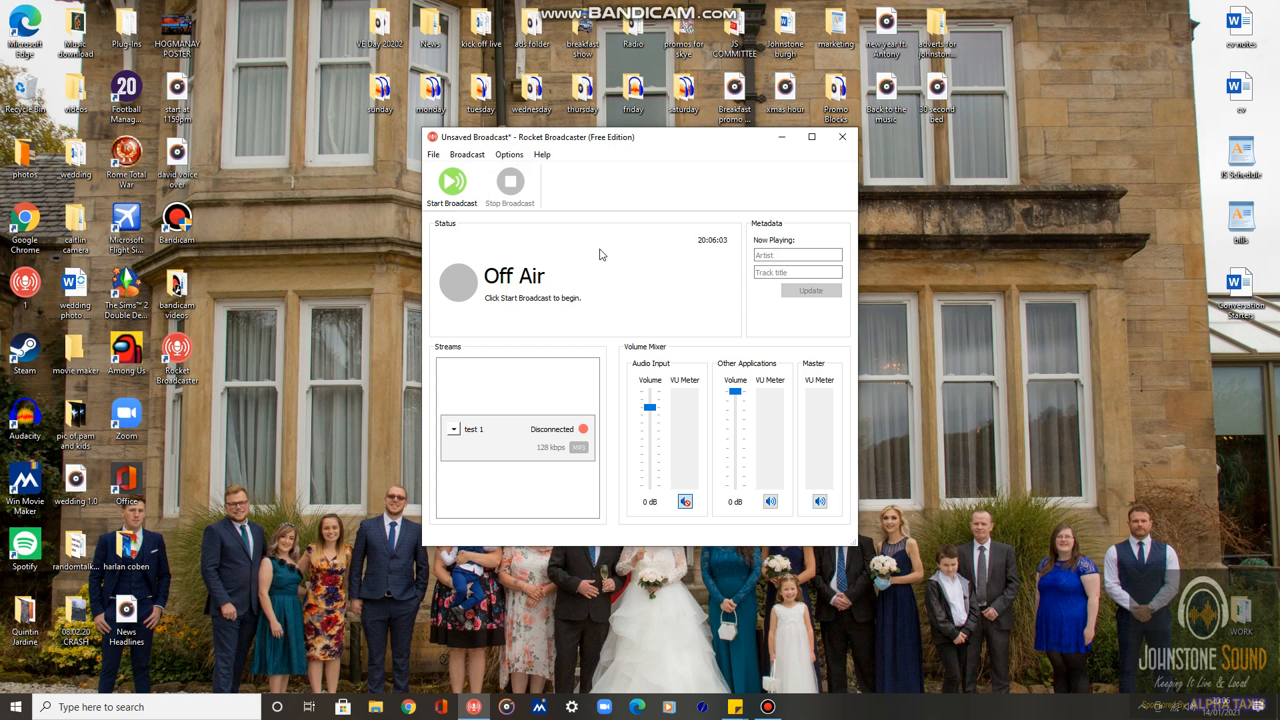
left_click(510, 158)
left_click(521, 168)
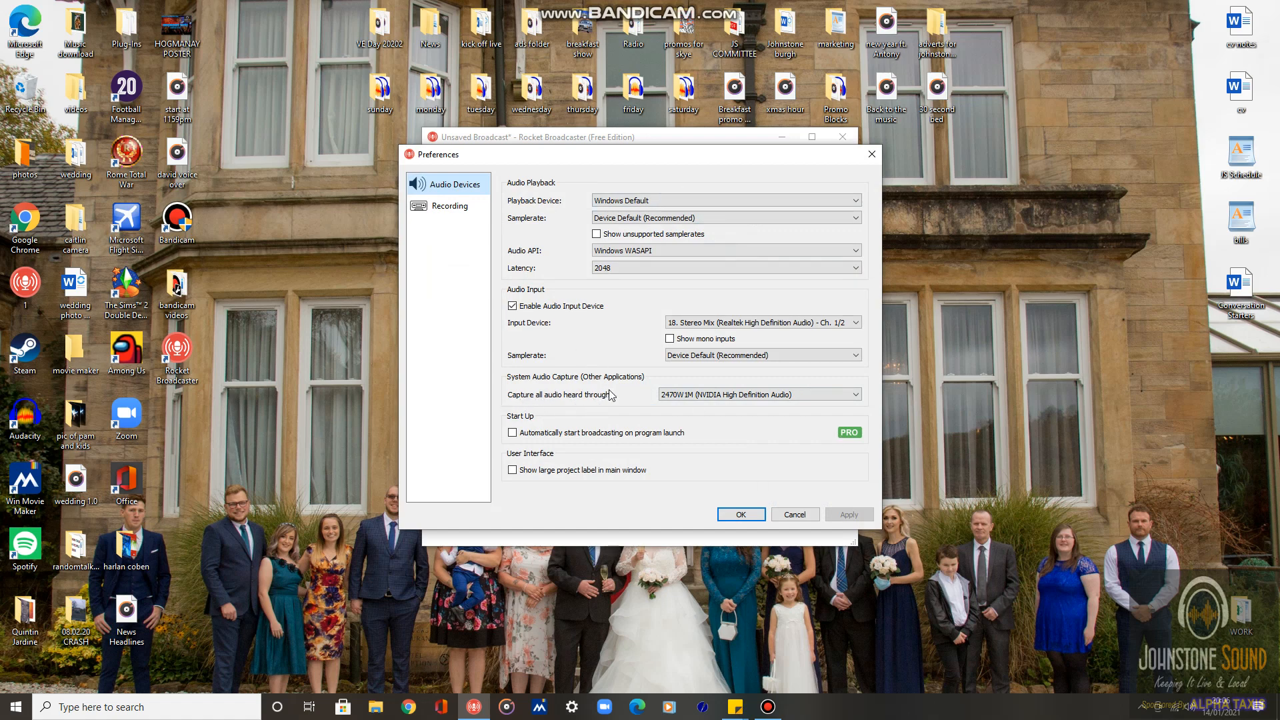
key("ctrl+alt+d")
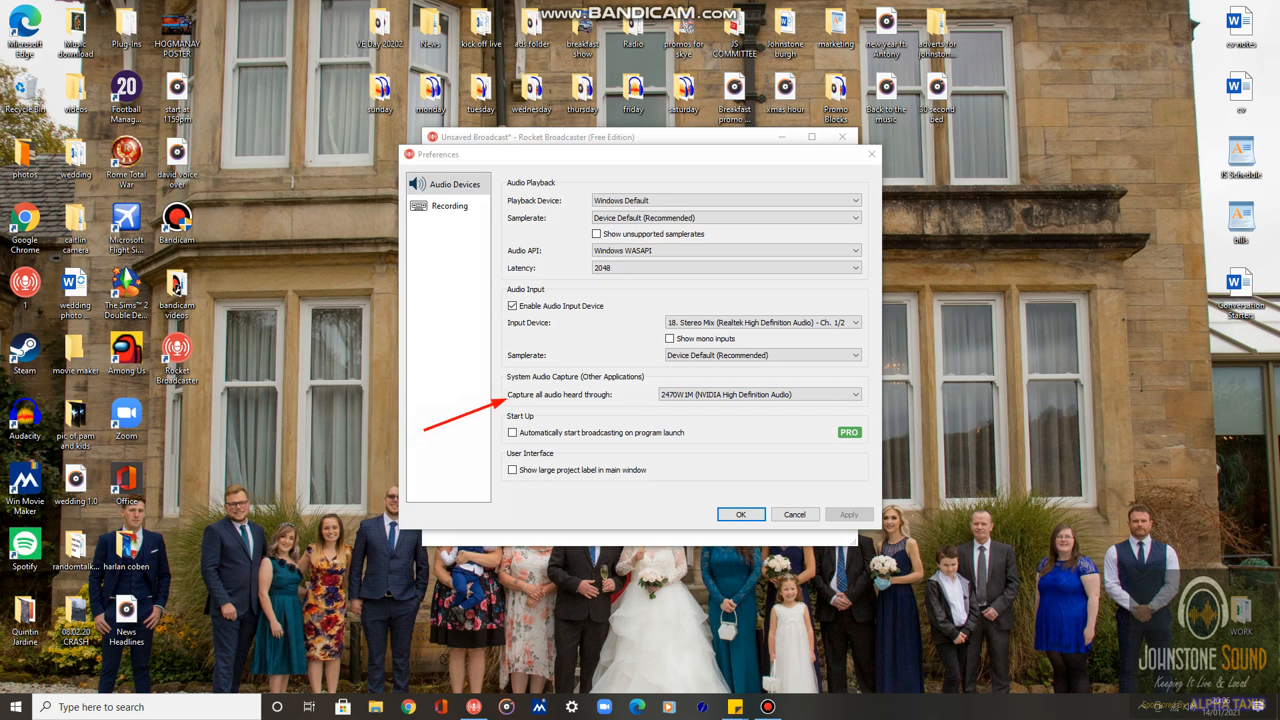
left_click(722, 399)
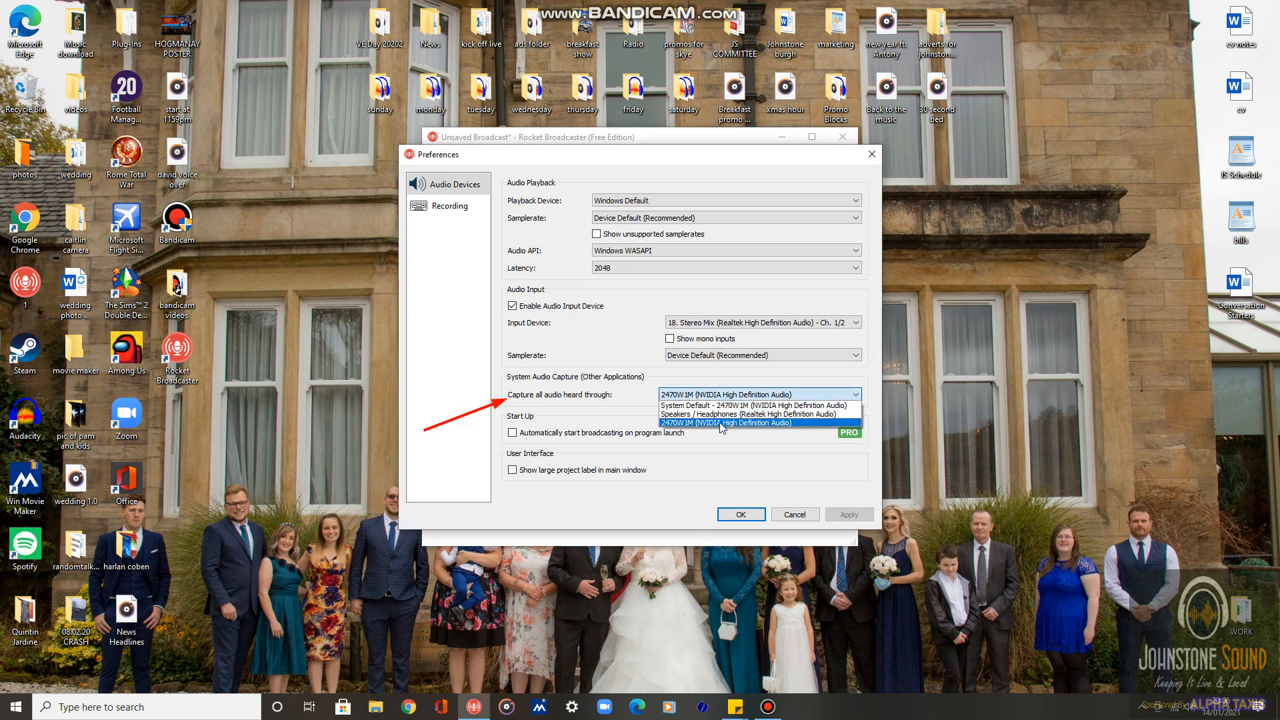
left_click(722, 423)
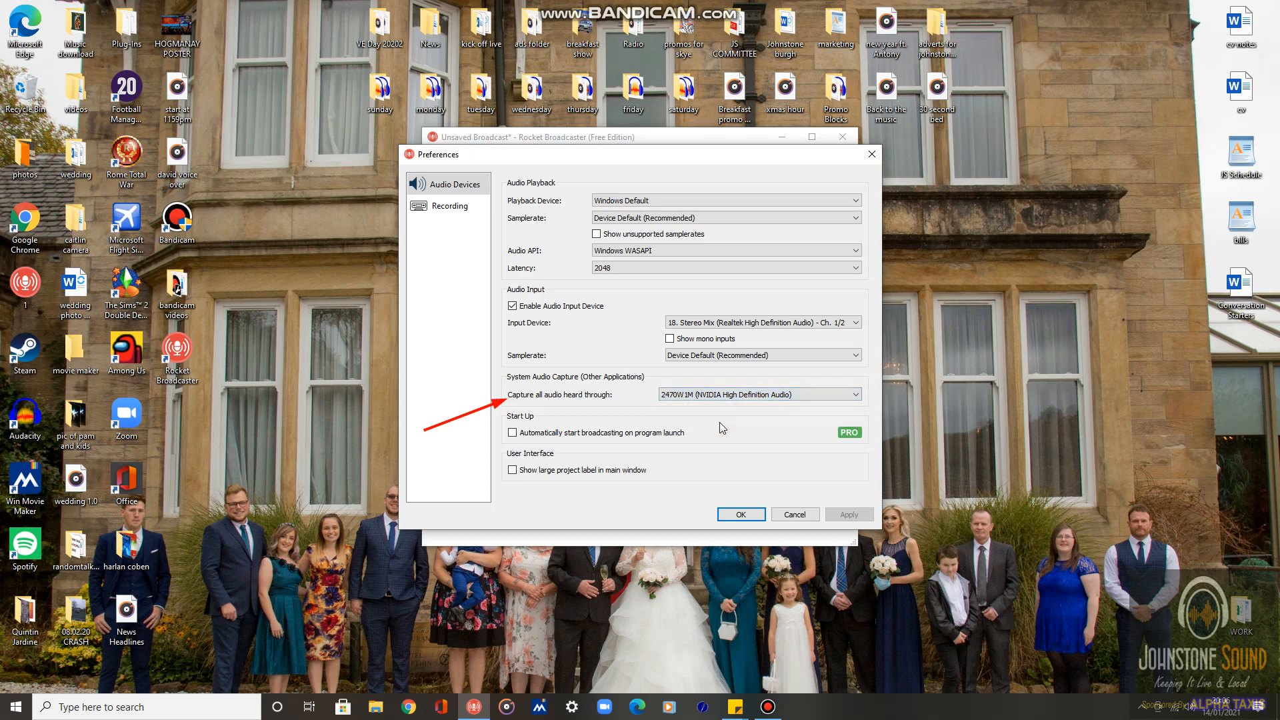
left_click(736, 516)
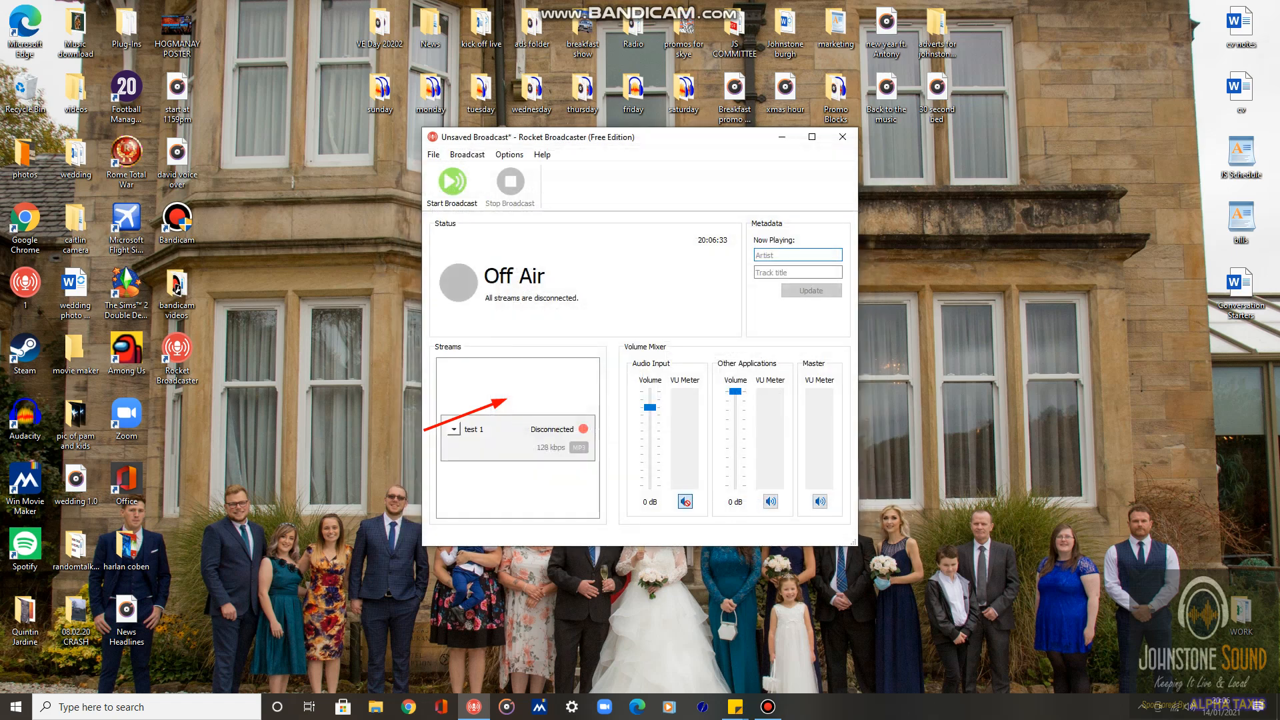
left_click_drag(352, 375, 575, 467)
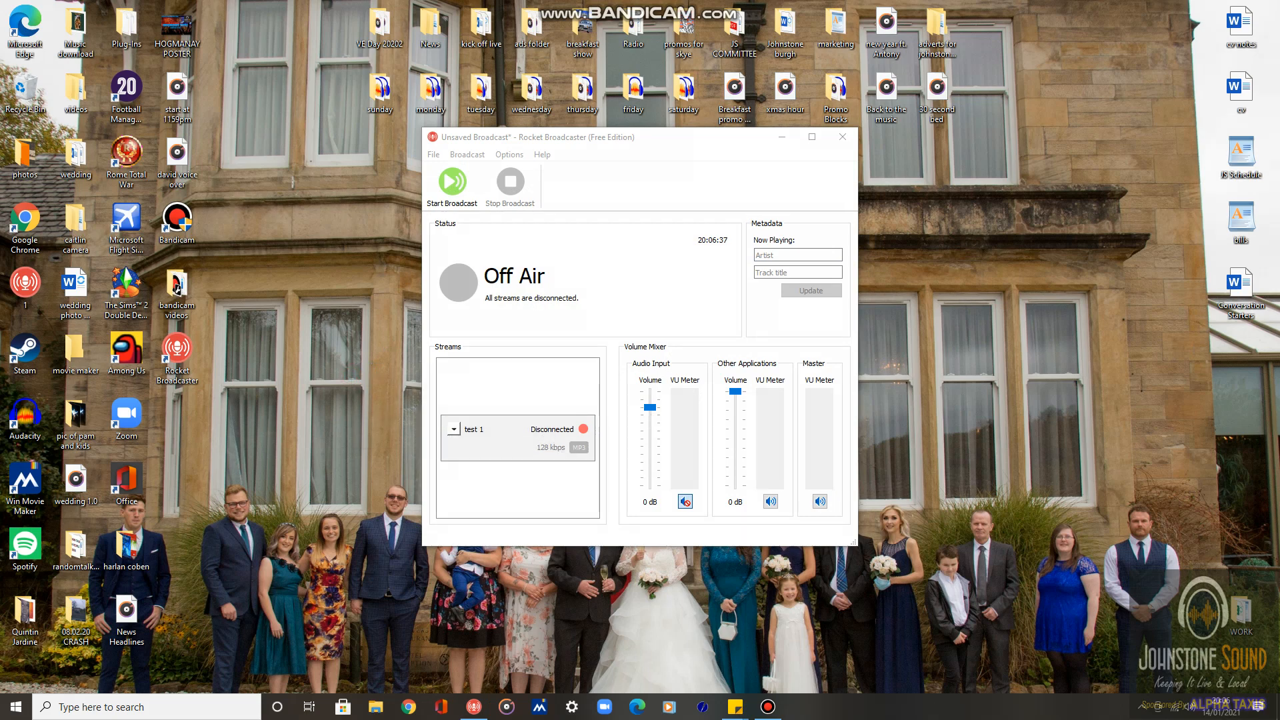
Open Google Chrome and tile its window side by side with Rocket Broadcaster
left_click(404, 715)
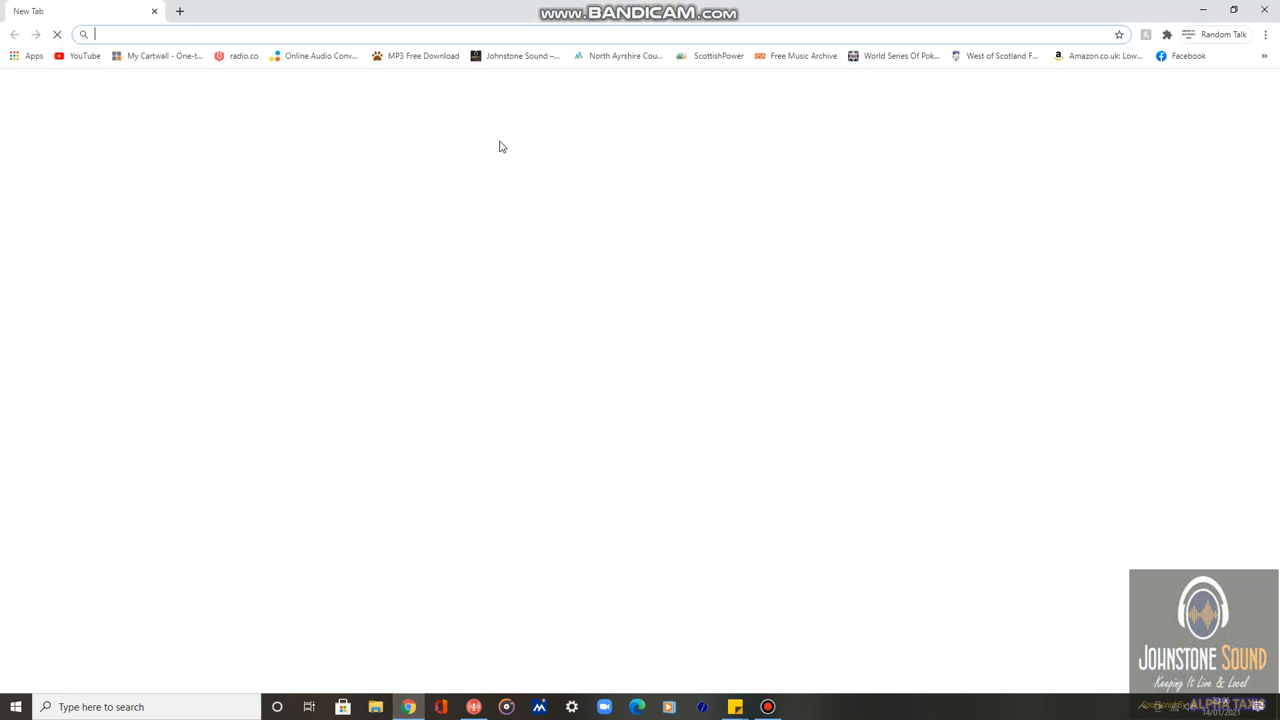
left_click_drag(508, 13, 2, 155)
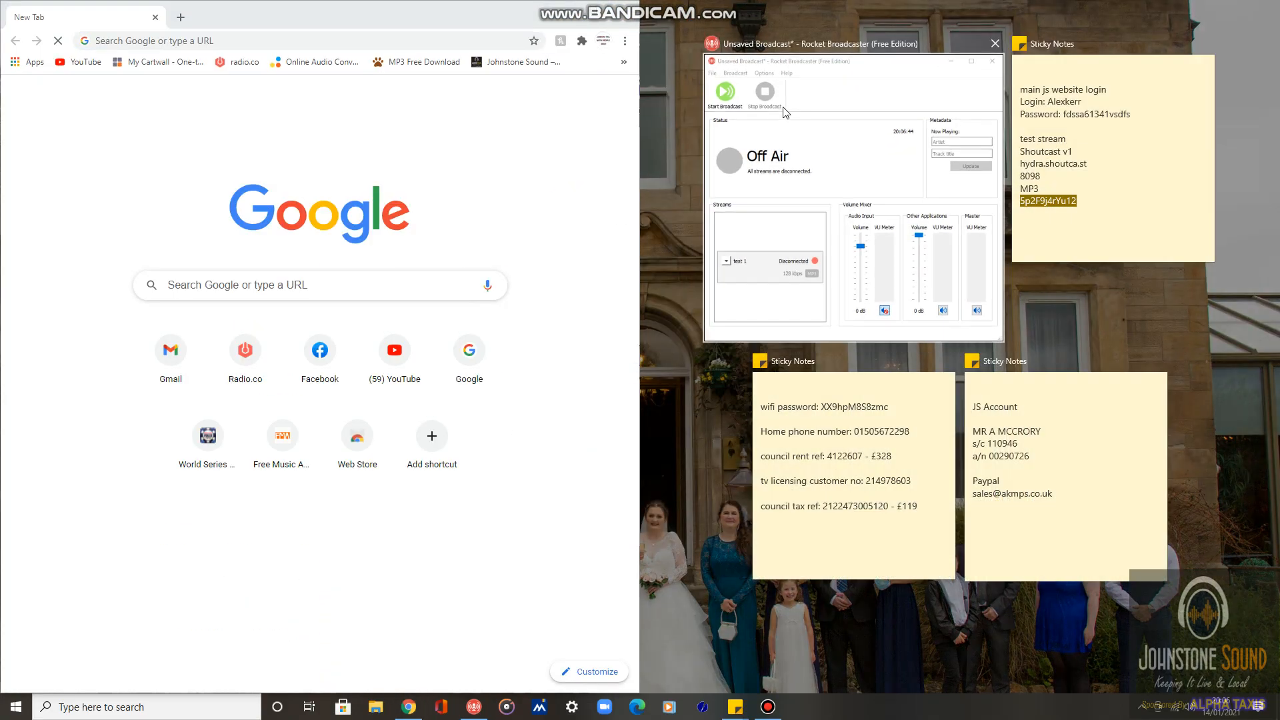
left_click(838, 93)
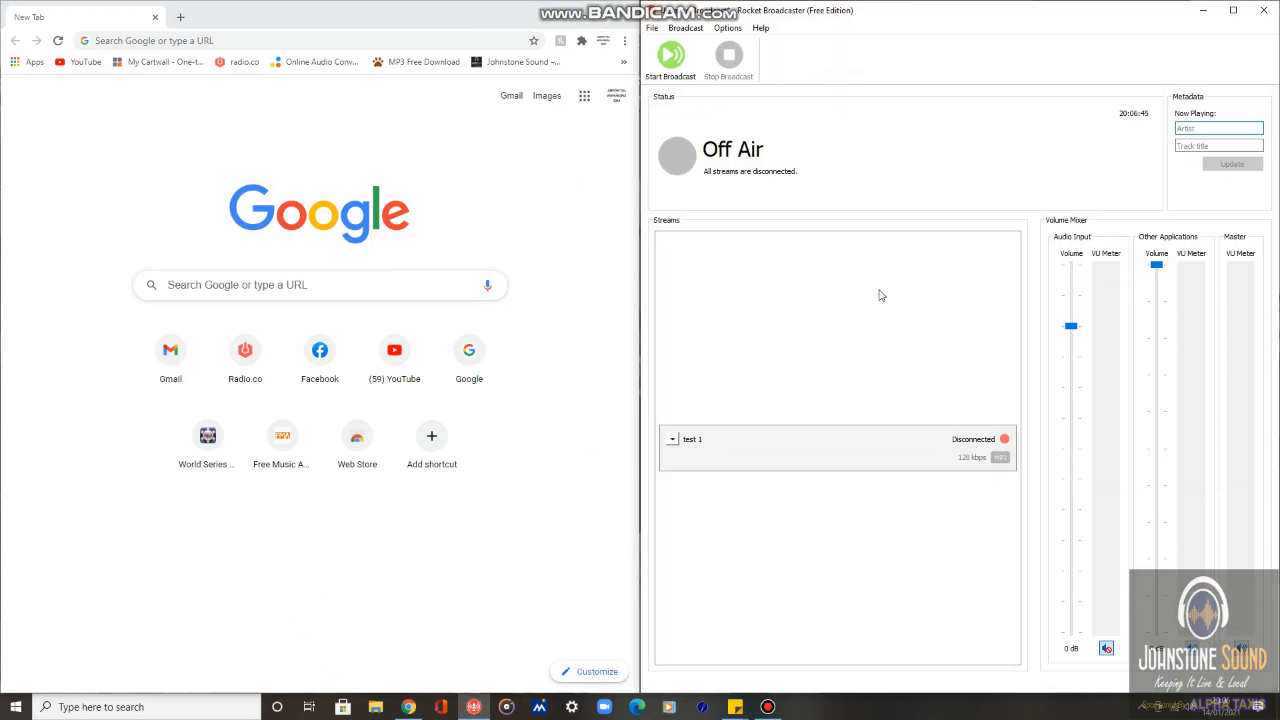
Play the YouTube video "Awesomely Passive Aggressive Ways People Got Revenge - Part 2" without its ads, and lower and restore its volume to test audio capture
left_click(393, 352)
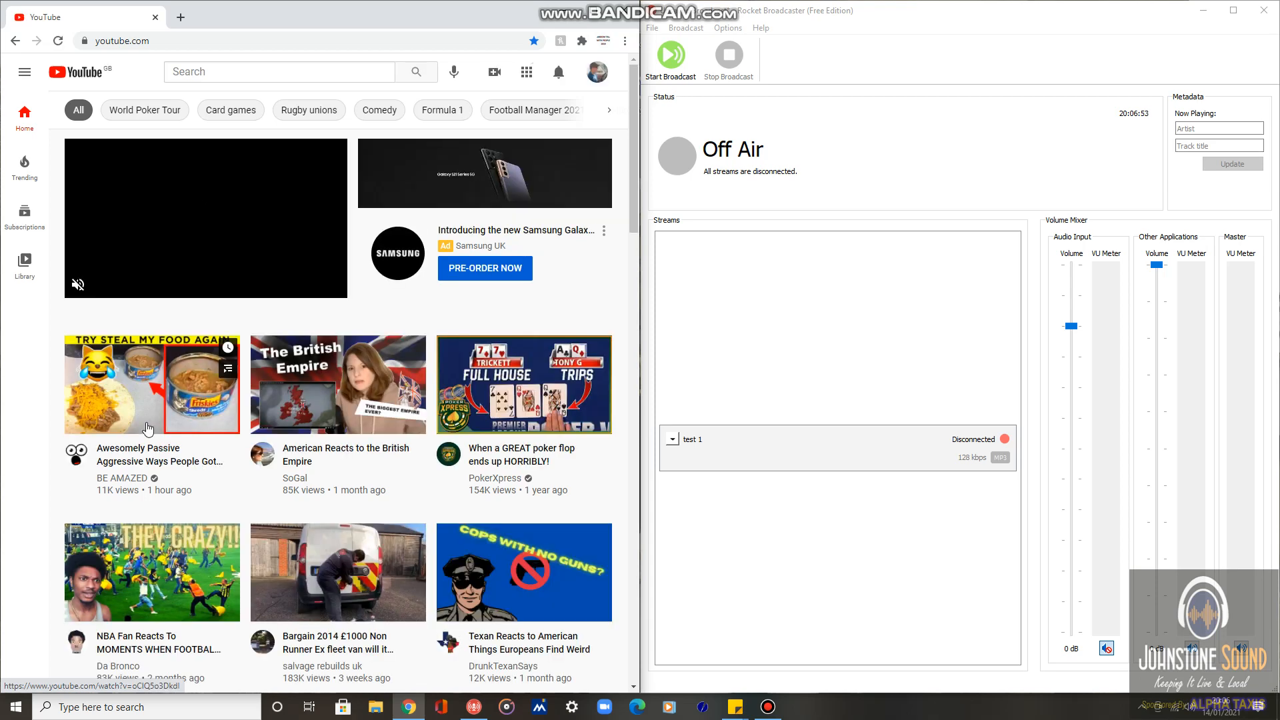
left_click(160, 407)
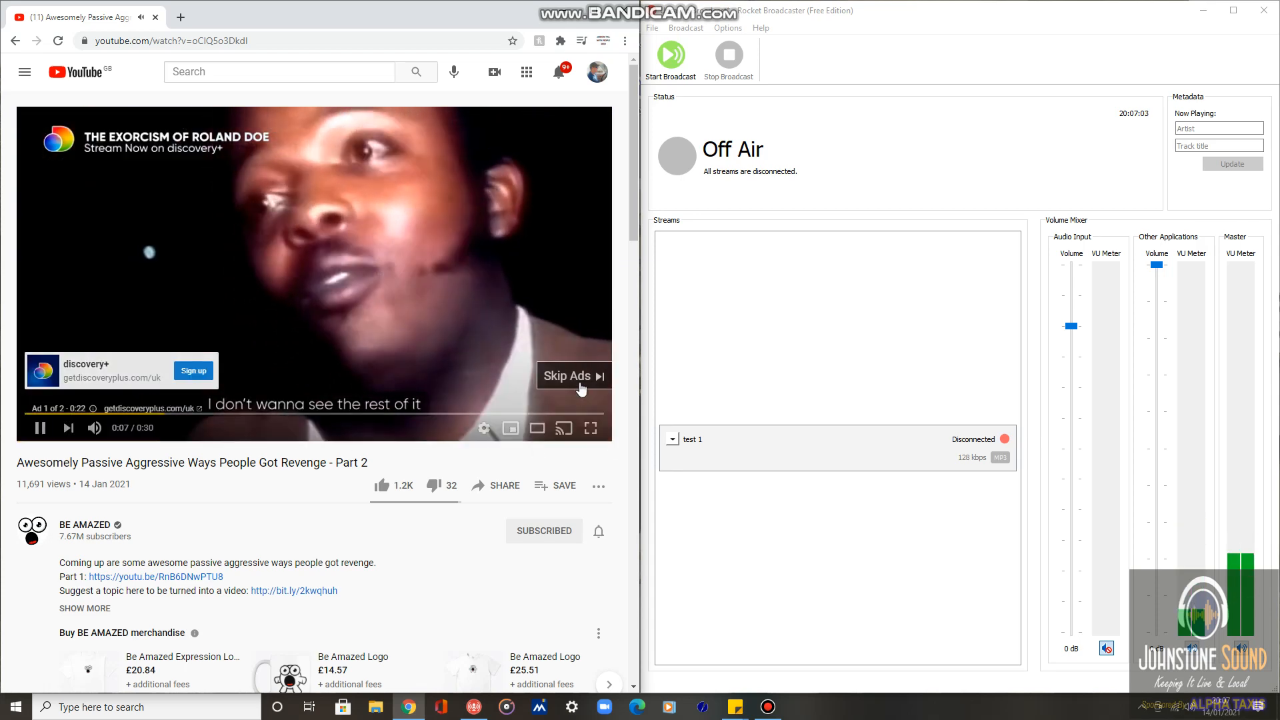
left_click(582, 389)
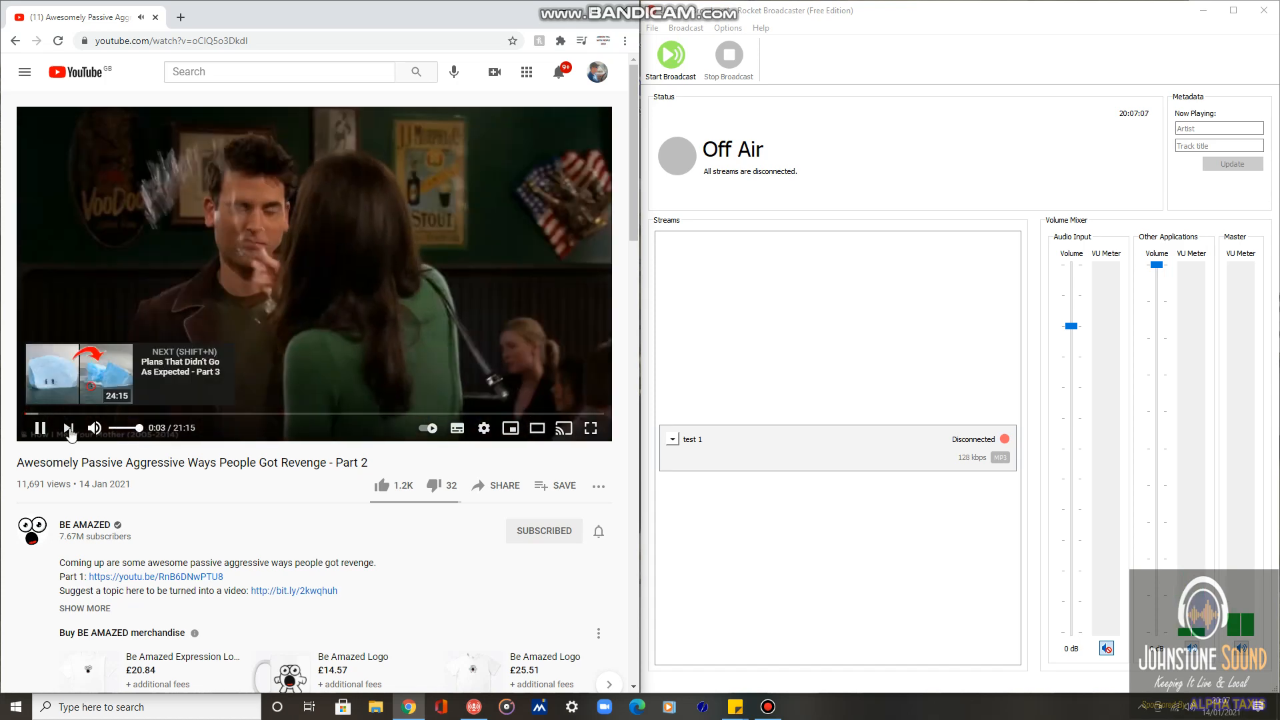
left_click_drag(139, 428, 124, 432)
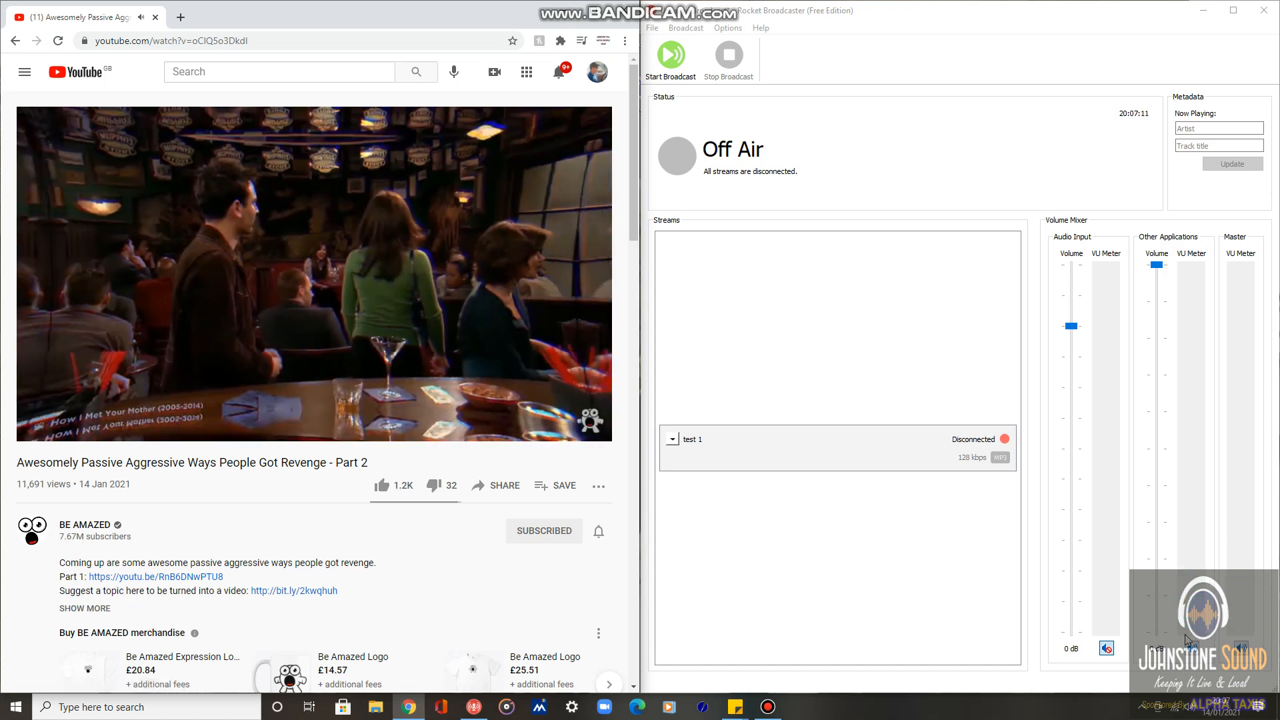
left_click_drag(124, 429, 149, 434)
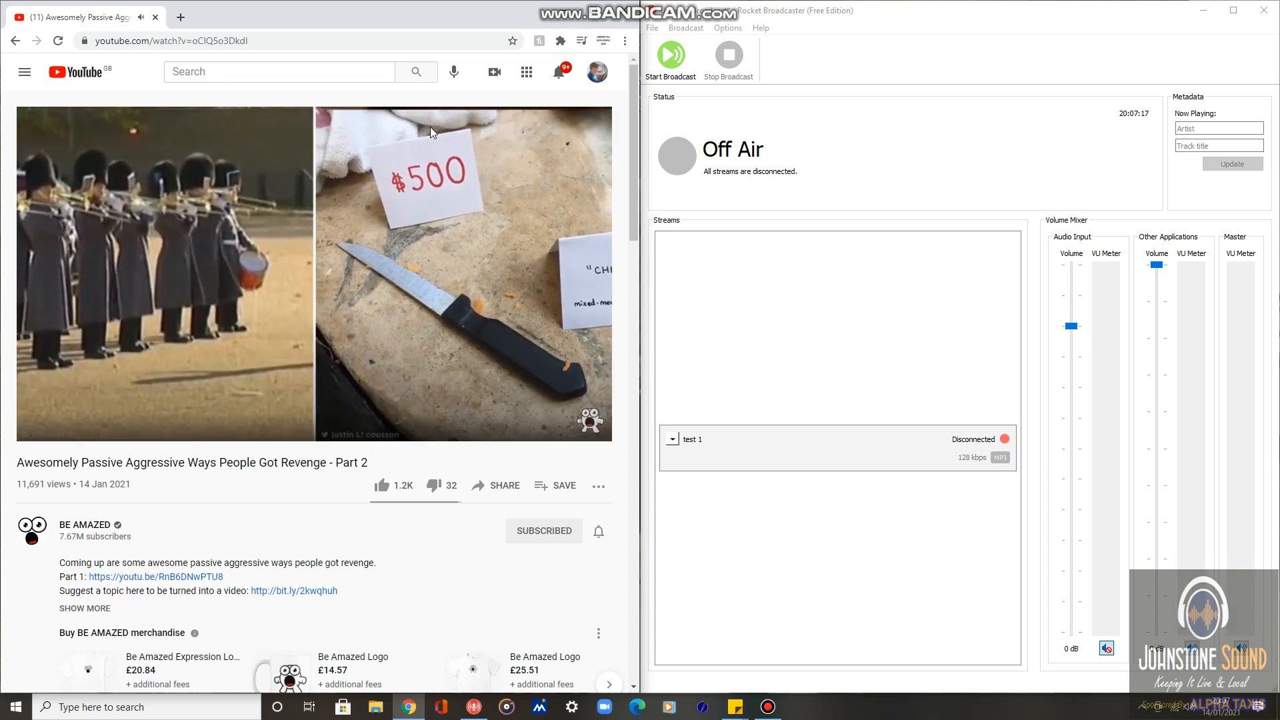
Pause the video, close the browser and return Rocket Broadcaster to a small floating window
left_click(297, 256)
left_click(610, 19)
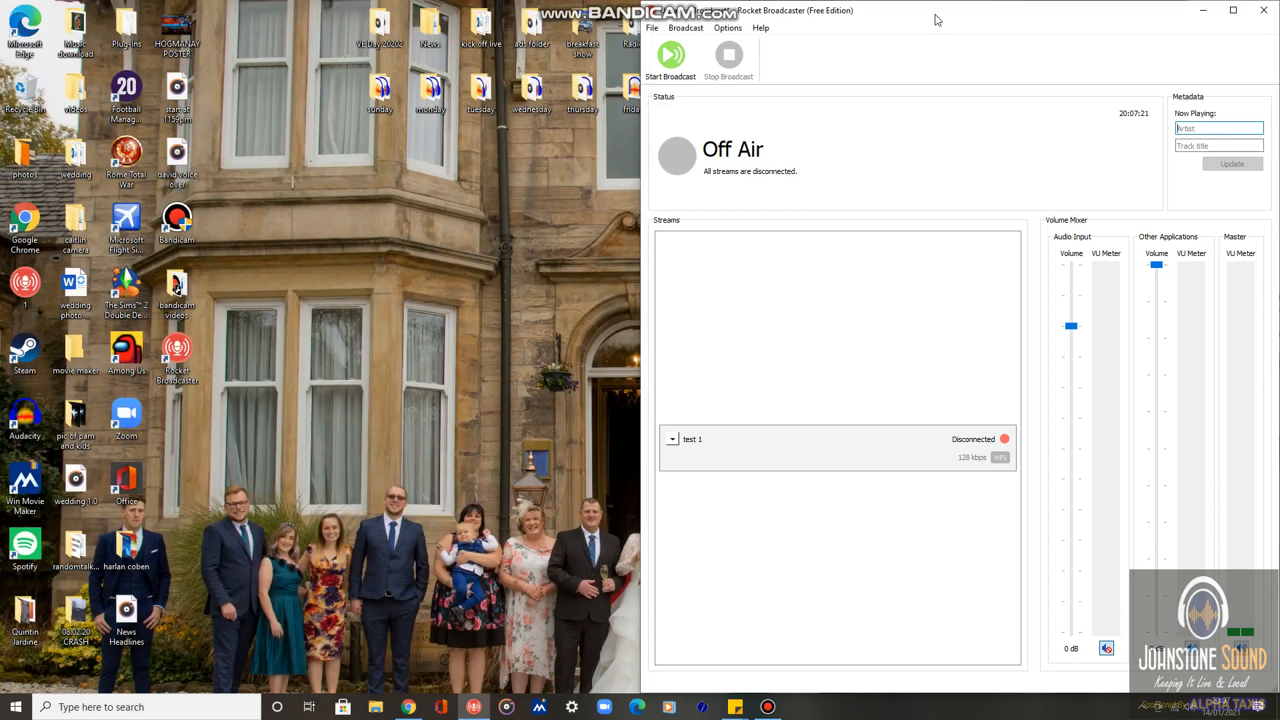
left_click(1232, 12)
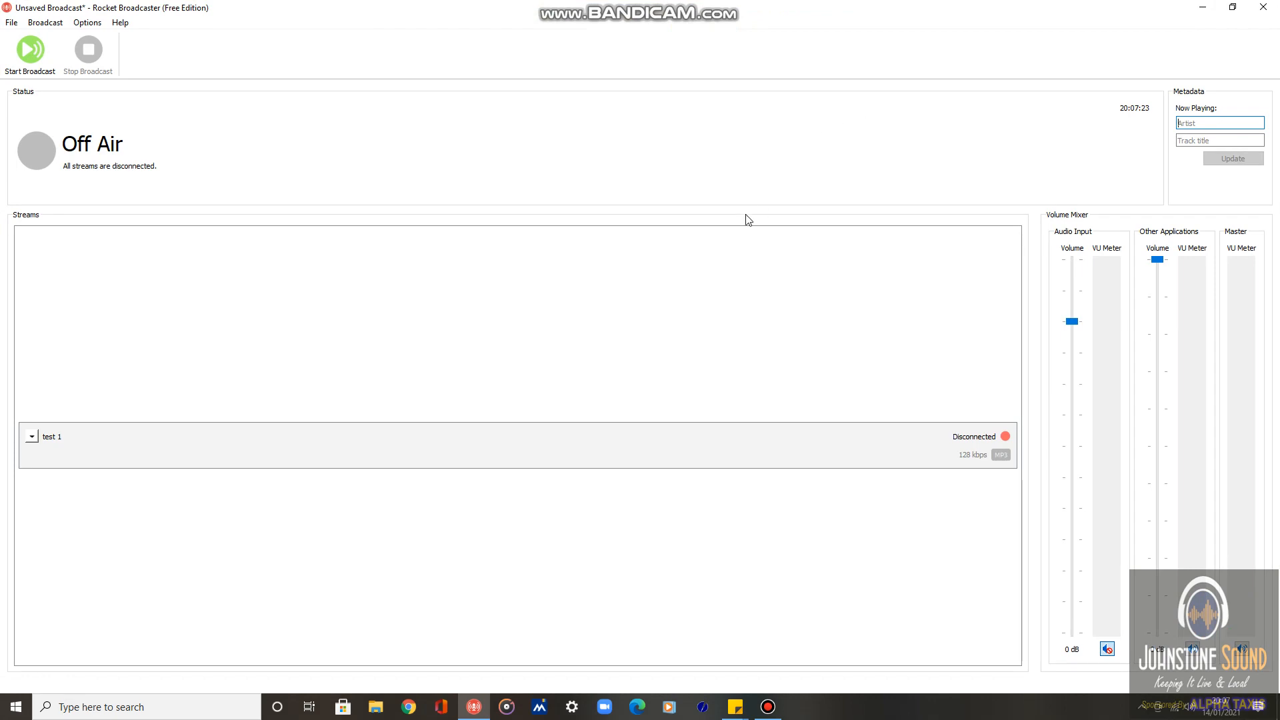
left_click_drag(947, 12, 645, 122)
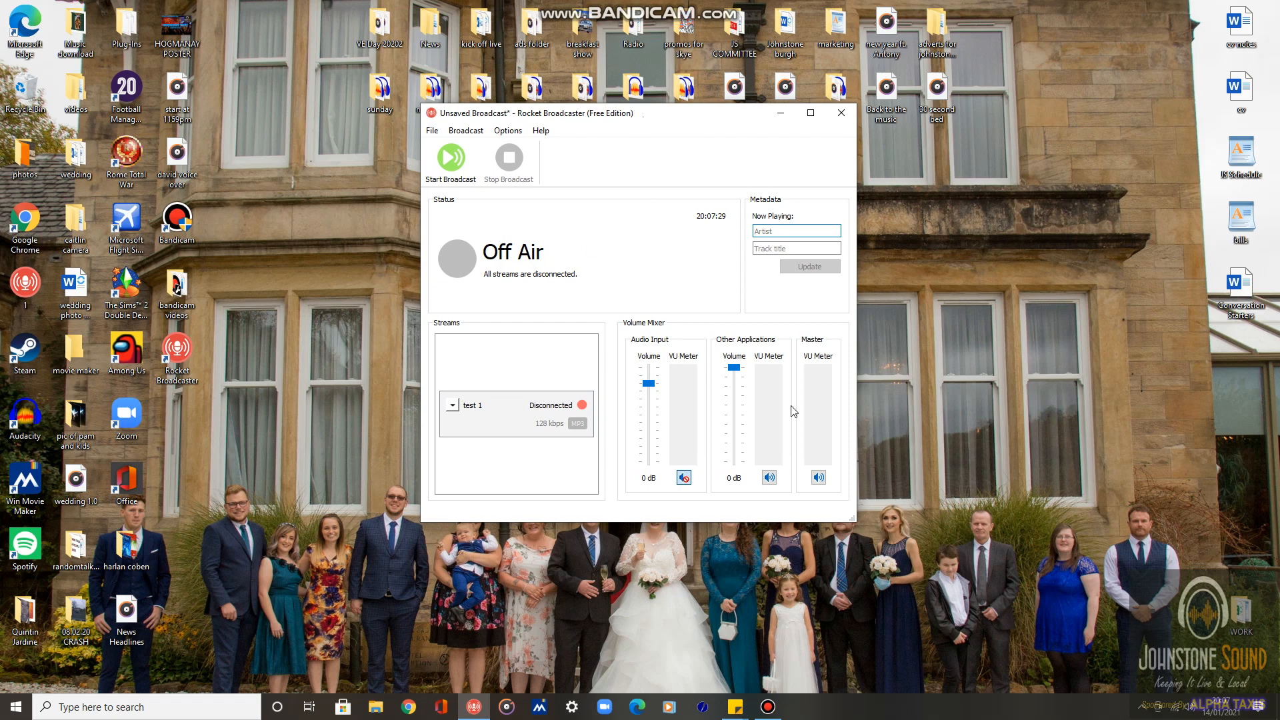
In the preferences, set the audio input device to 17. Microphone (Realtek High Definition Audio) - Ch. 1/2 and apply the change
left_click(508, 131)
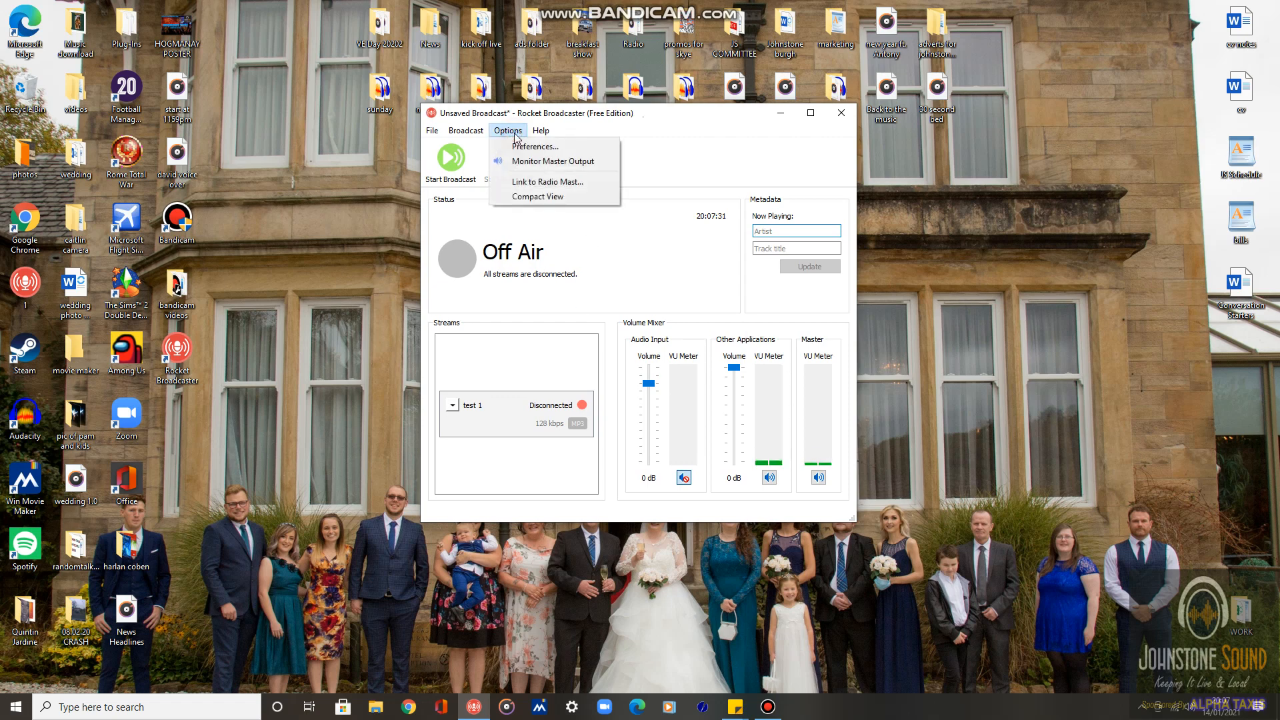
left_click(528, 143)
left_click(712, 299)
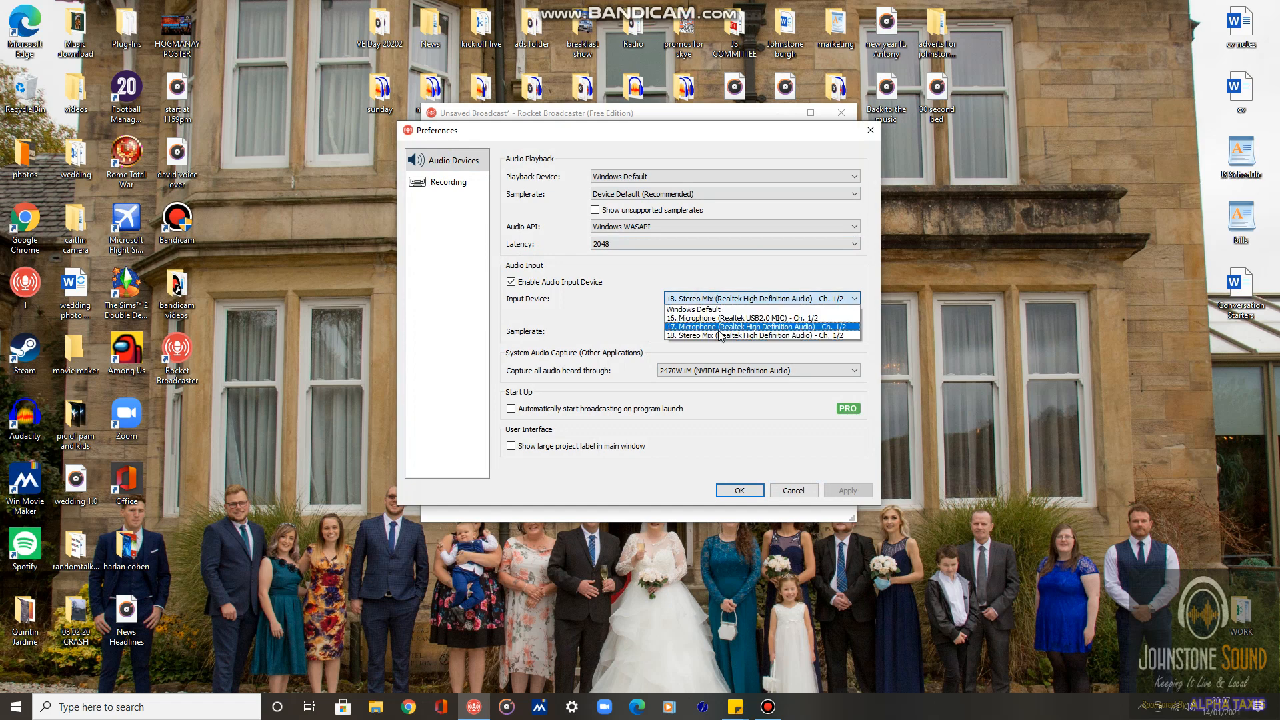
left_click(720, 327)
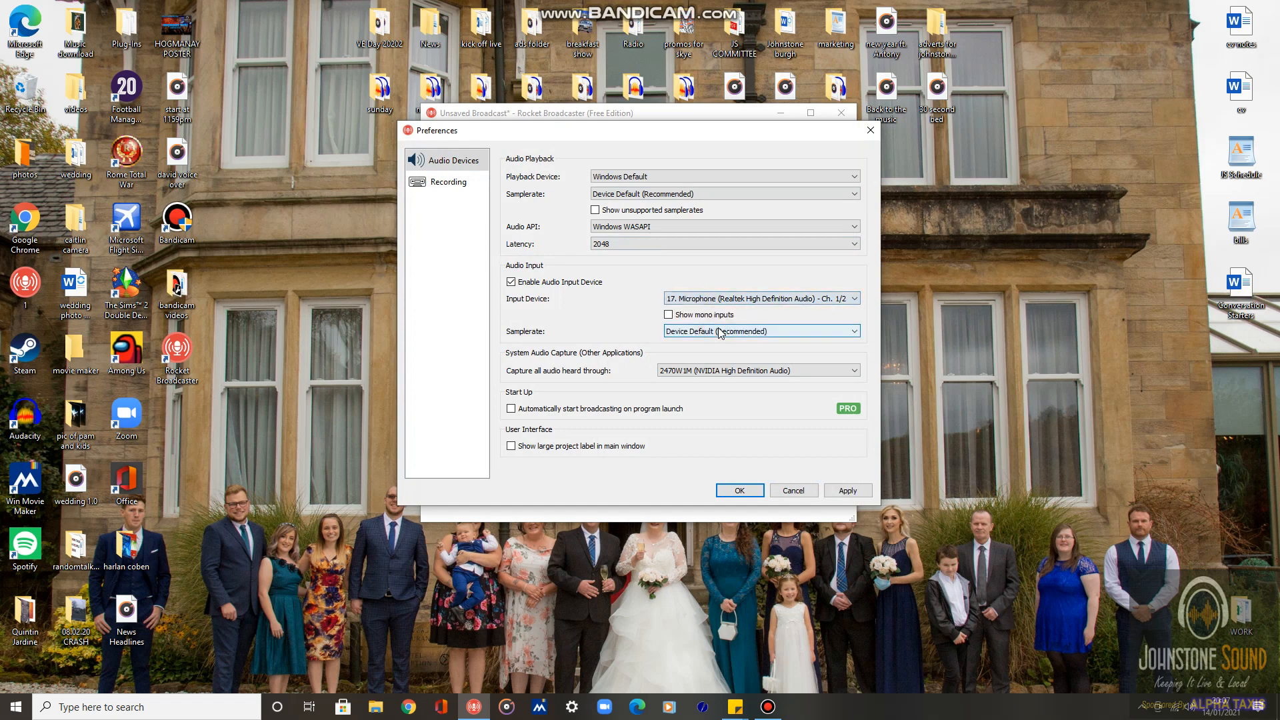
left_click(847, 490)
left_click(739, 490)
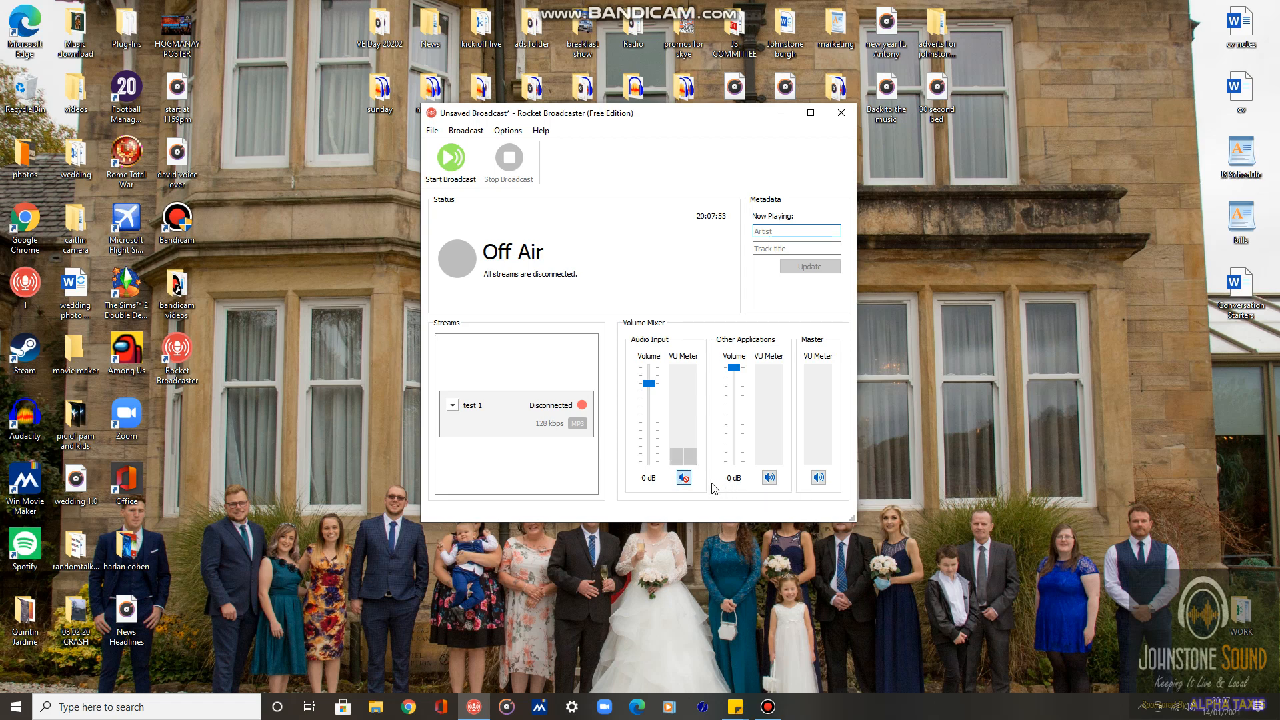
Unmute the audio input to test the microphone level and mute it again
left_click(684, 477)
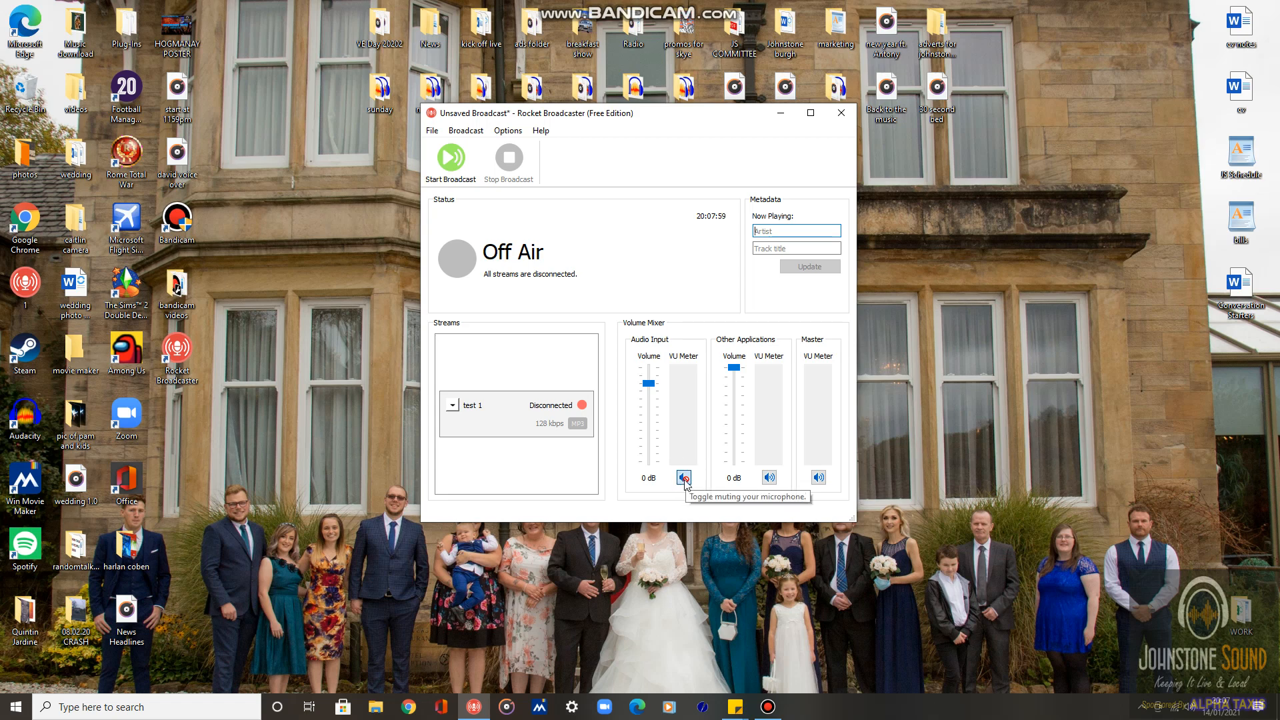
left_click(684, 477)
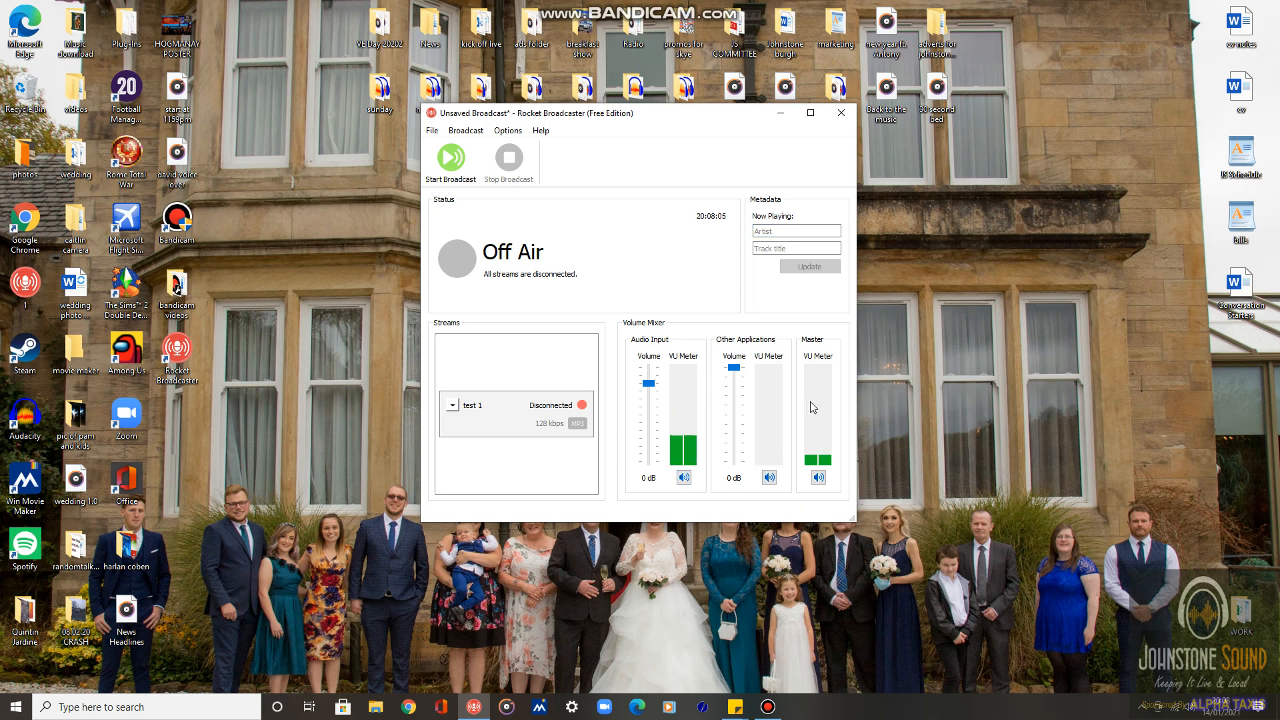
left_click(685, 477)
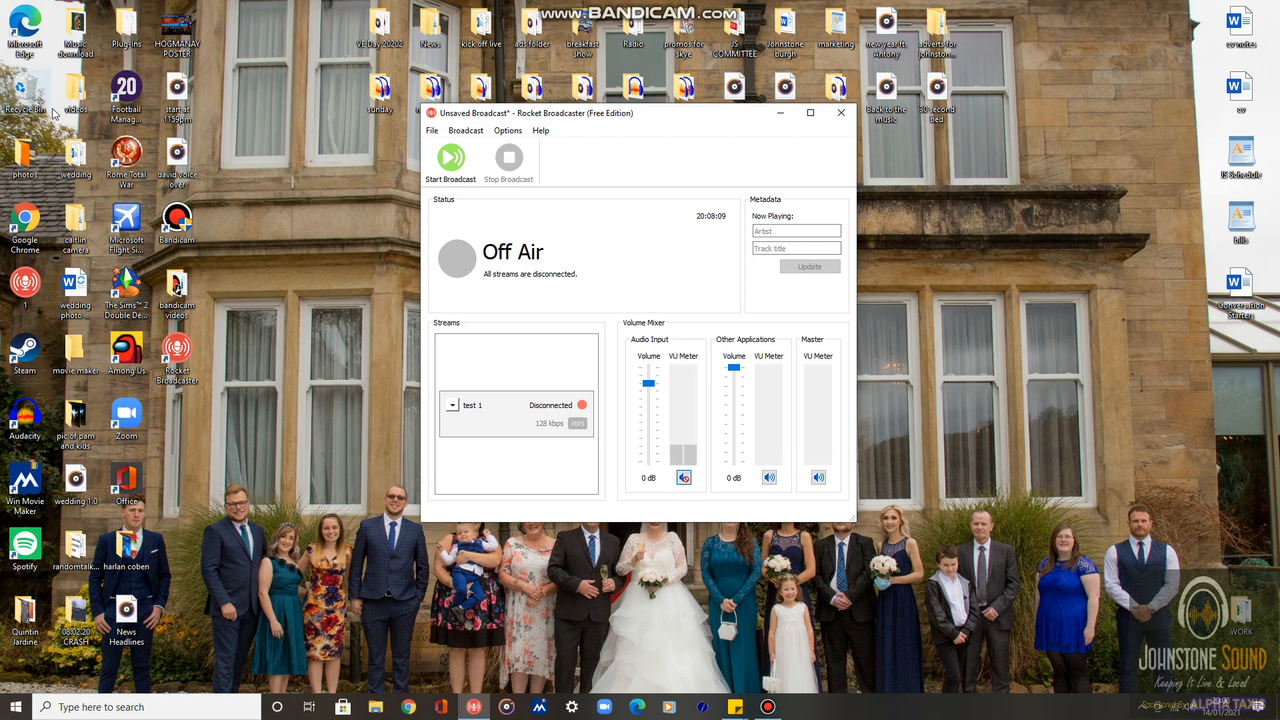
Launch Spotify and turn on Private Session for the account
double_click(25, 547)
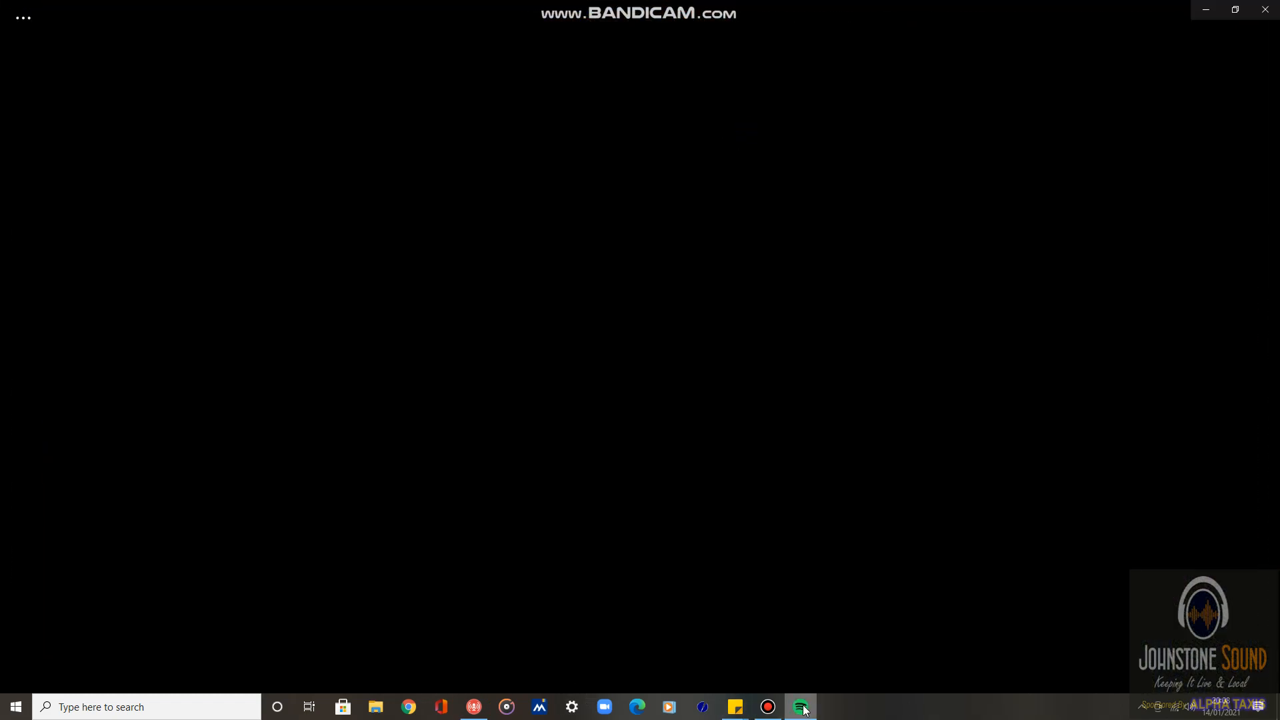
left_click(478, 709)
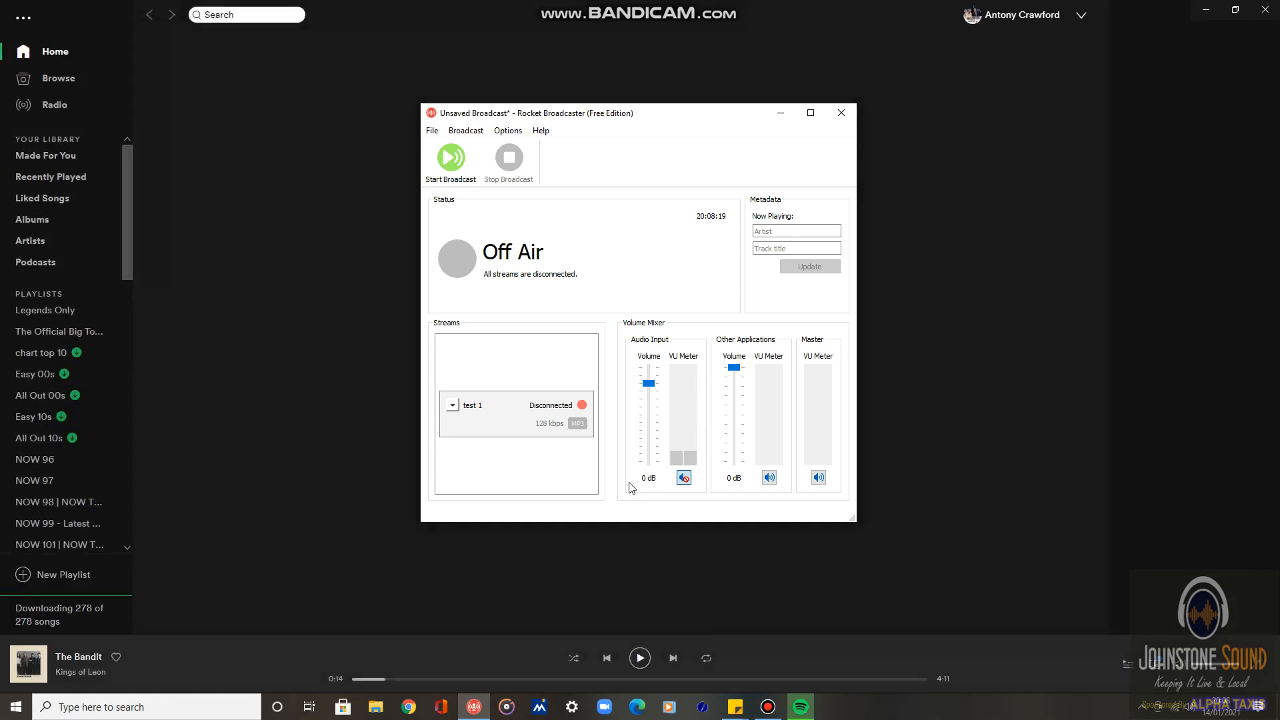
left_click(1082, 19)
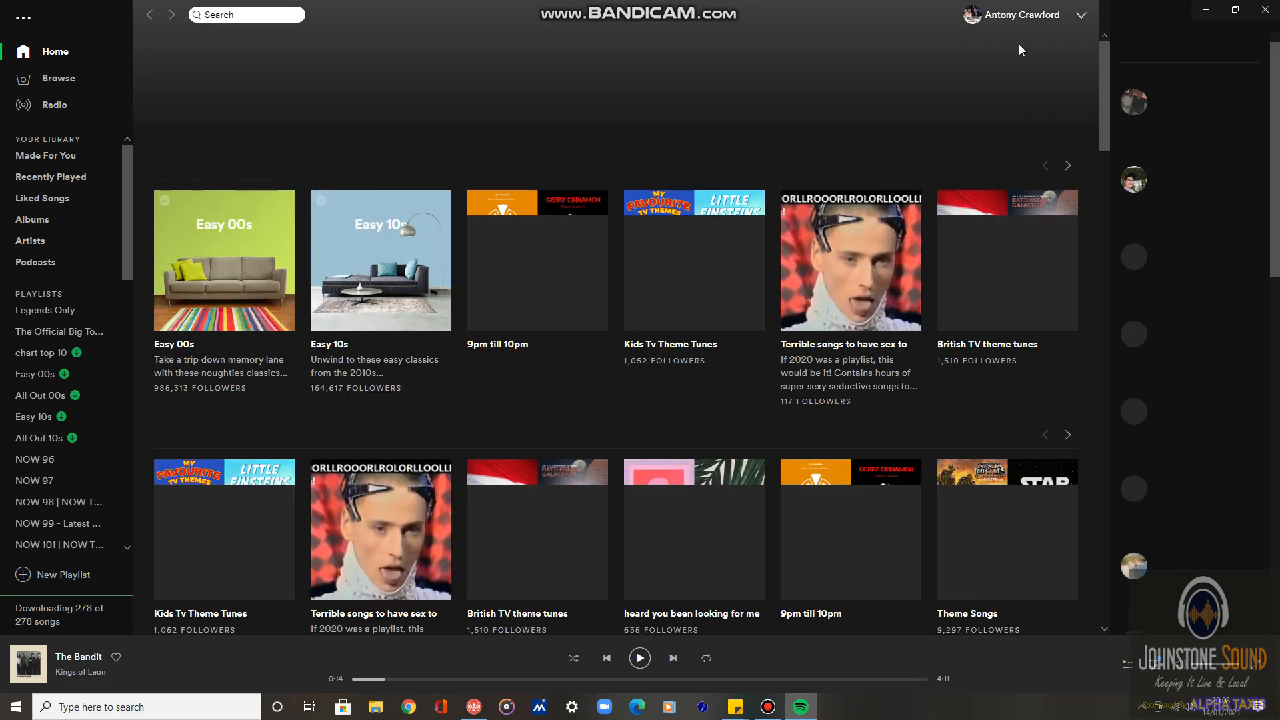
left_click(1082, 18)
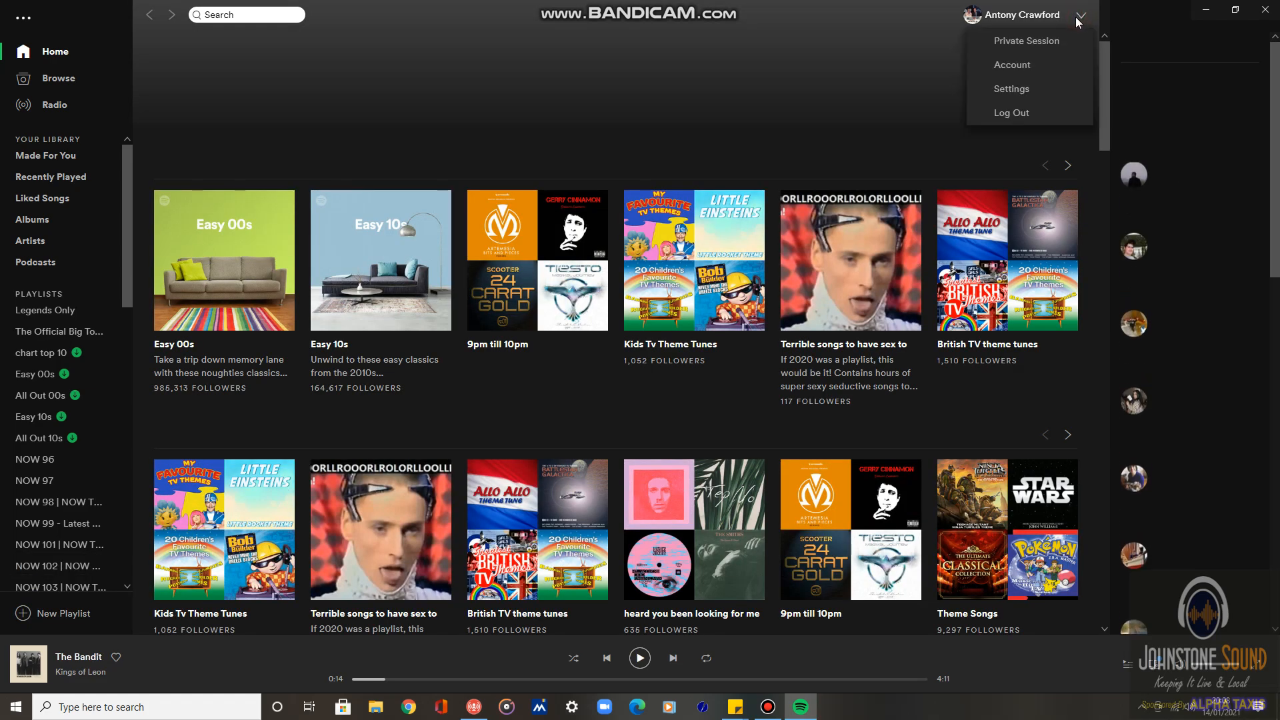
left_click(1042, 38)
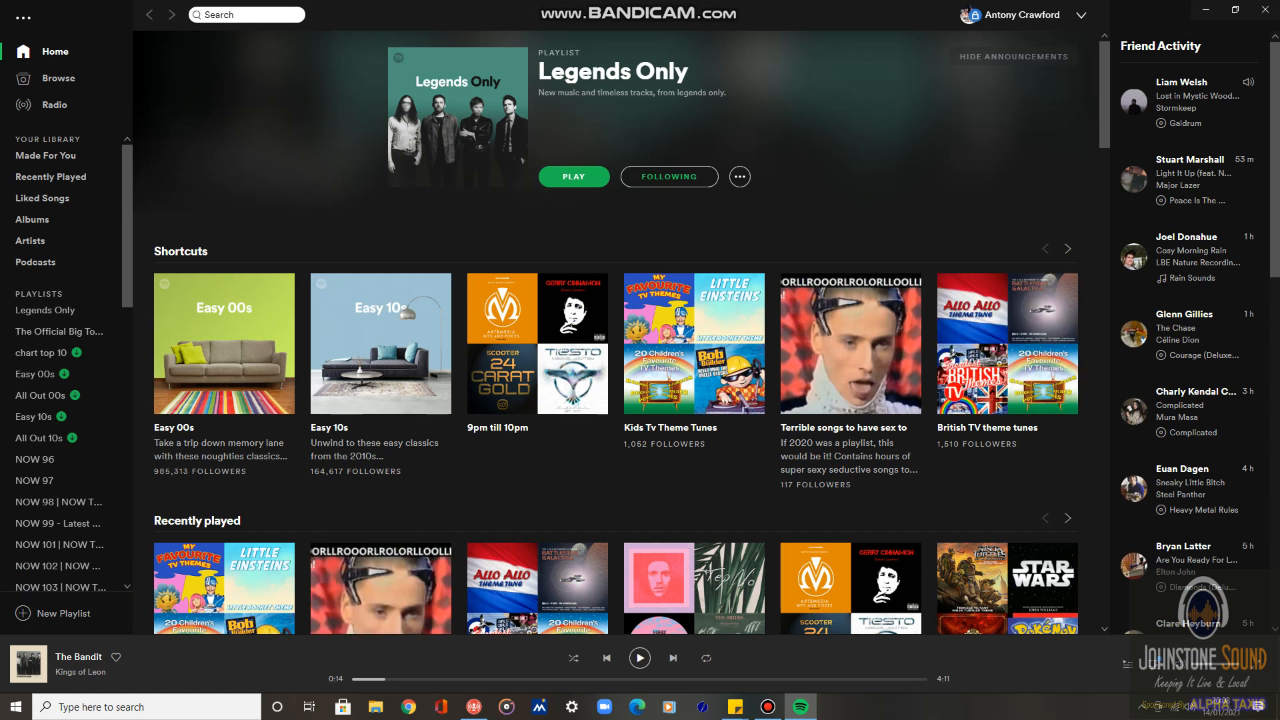
Tile Spotify side by side with Rocket Broadcaster and play "The Bandit" to test the captured audio
left_click(474, 712)
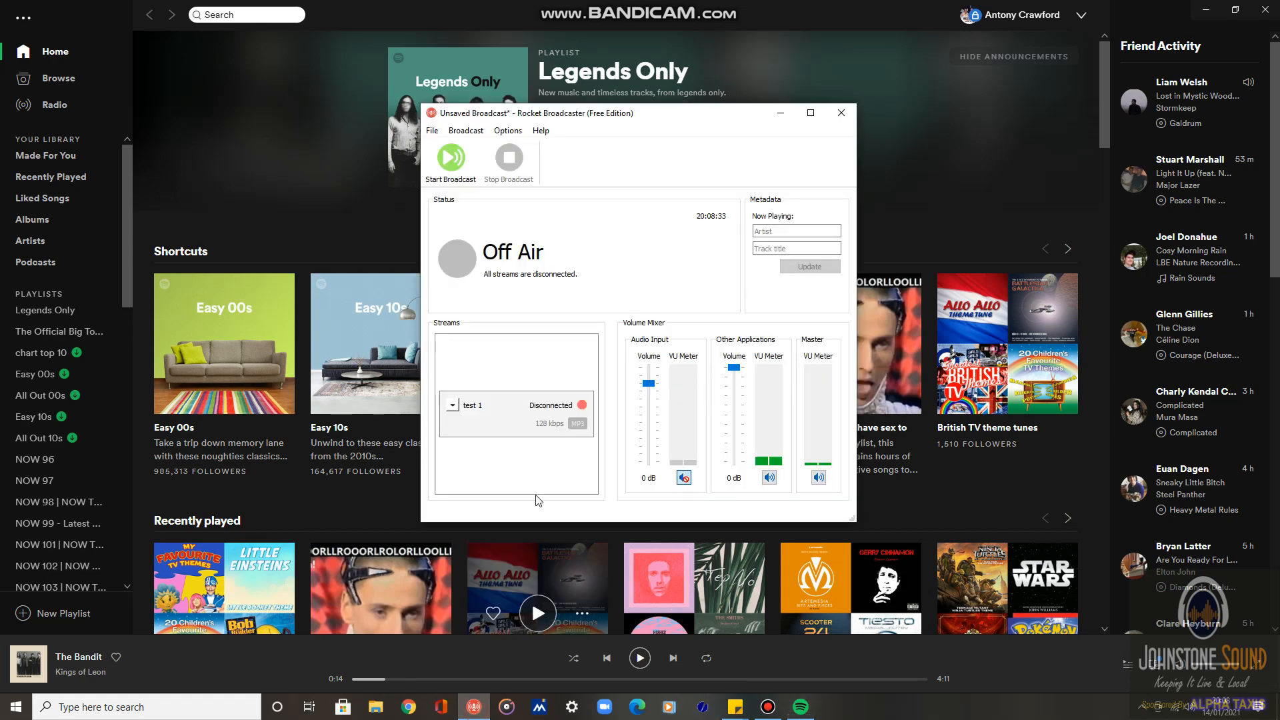
left_click_drag(791, 20, 1, 214)
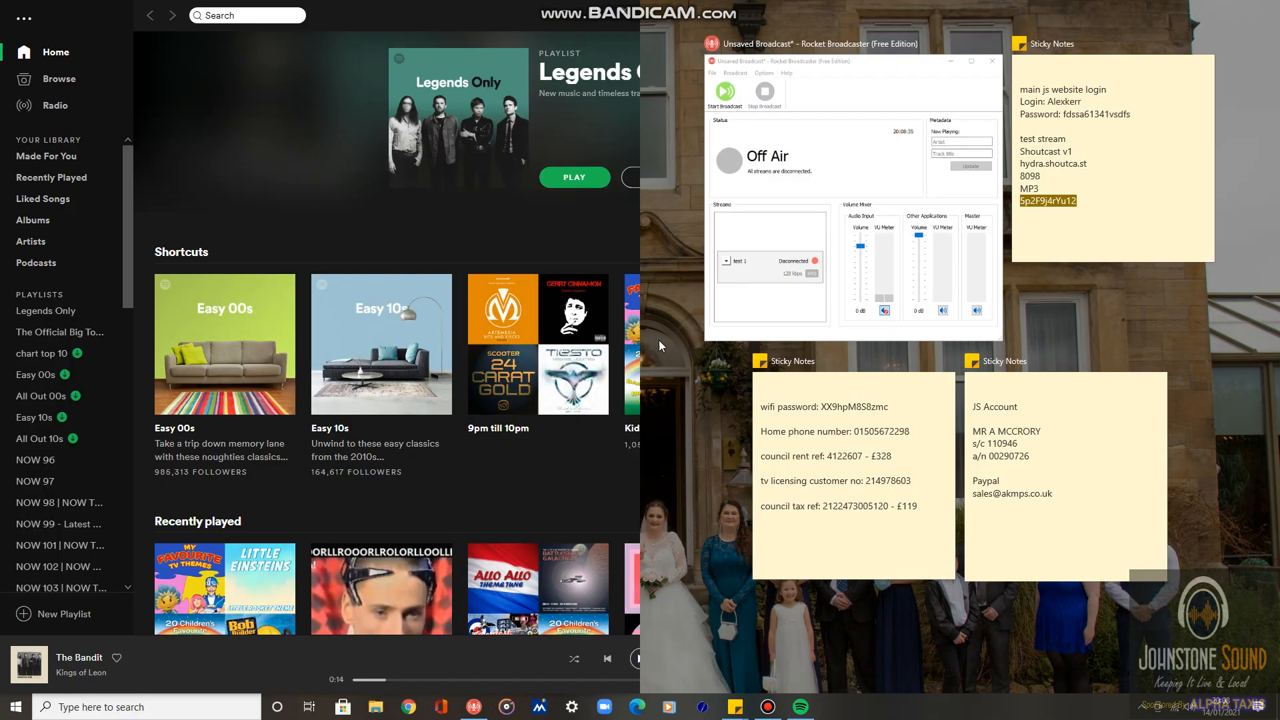
left_click(874, 294)
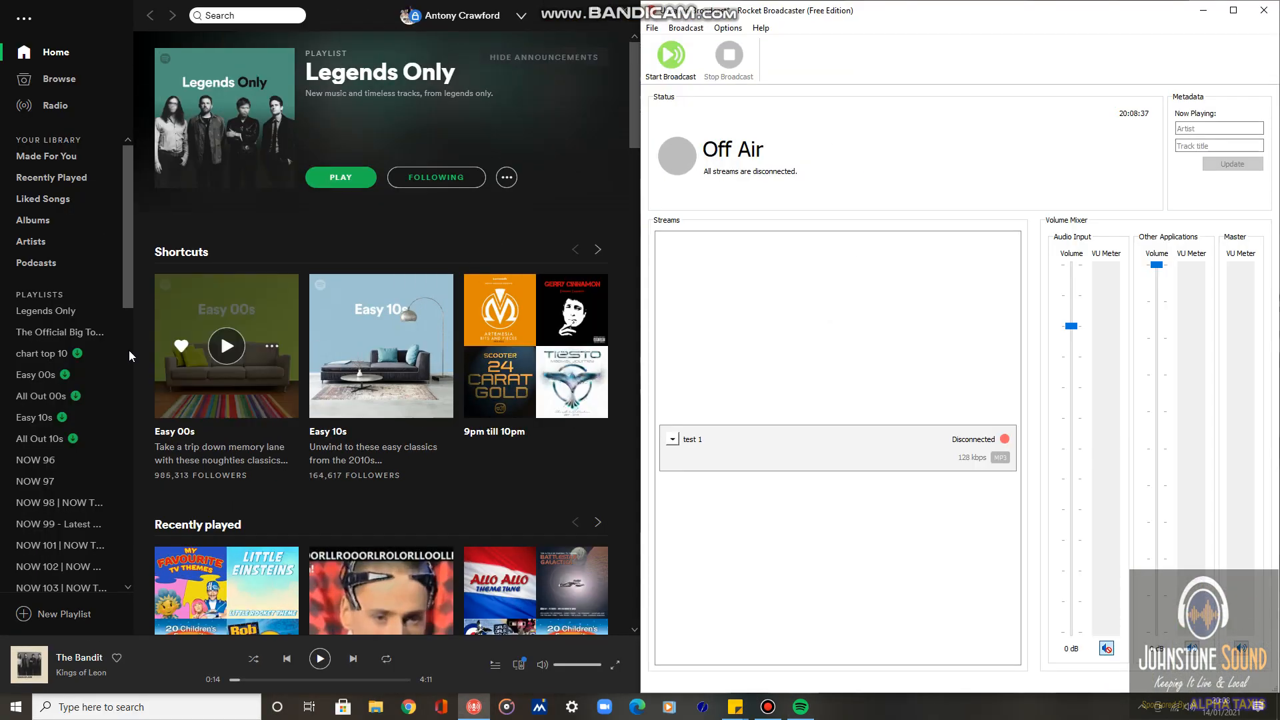
left_click(316, 665)
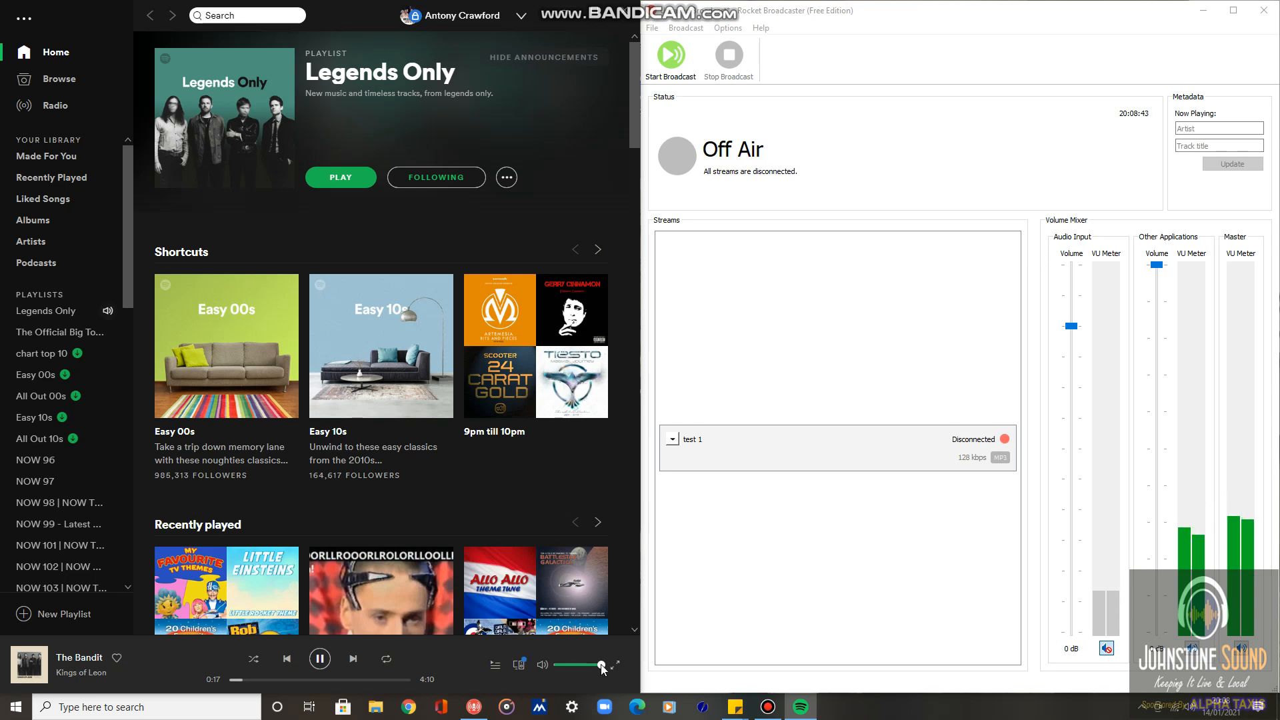
Unmute the audio input and fade the Other Applications volume down and back up to full to test talking over music
mouse_move(601, 665)
left_mouse_down()
mouse_move(567, 669)
mouse_move(579, 669)
left_mouse_up()
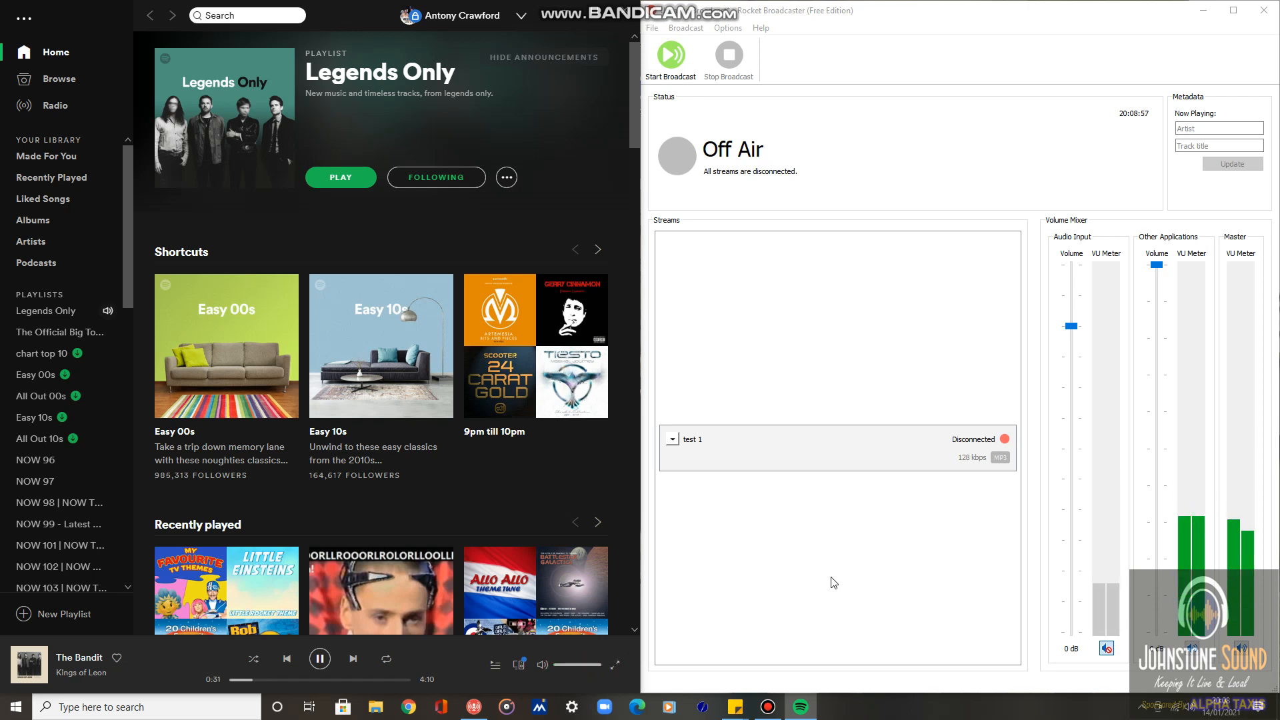
left_click(1106, 649)
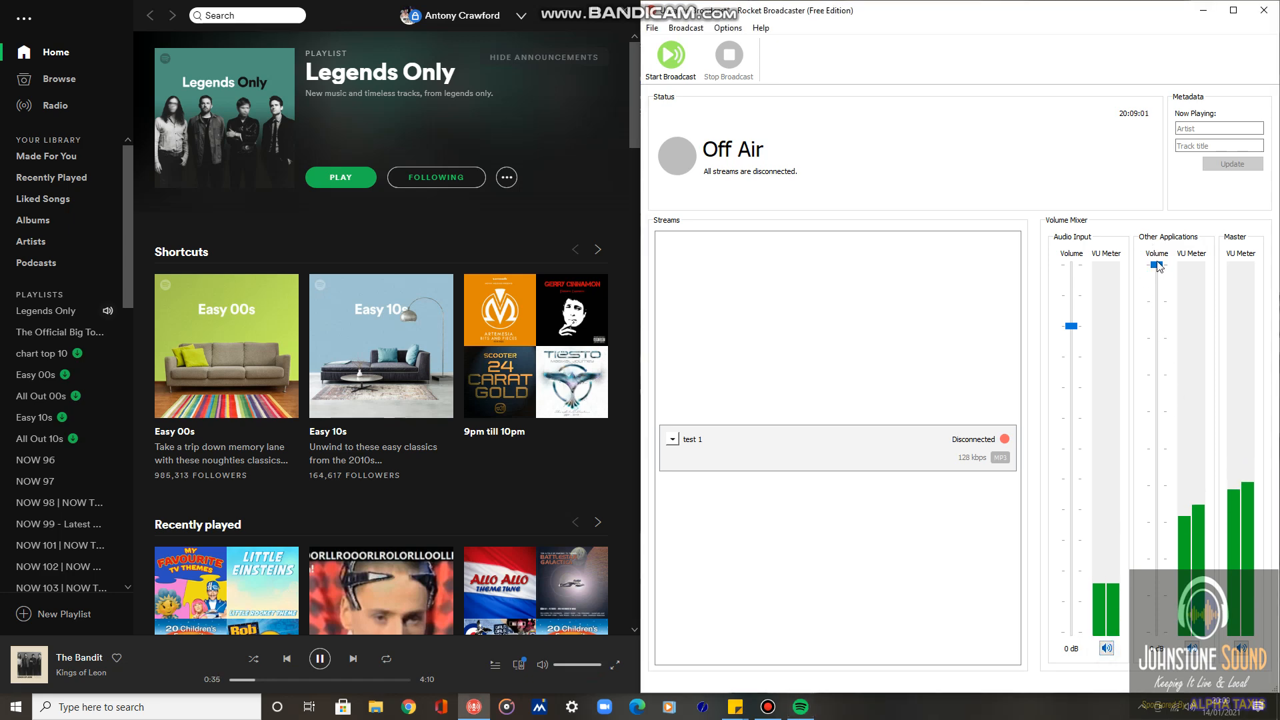
left_click_drag(1159, 268, 1179, 588)
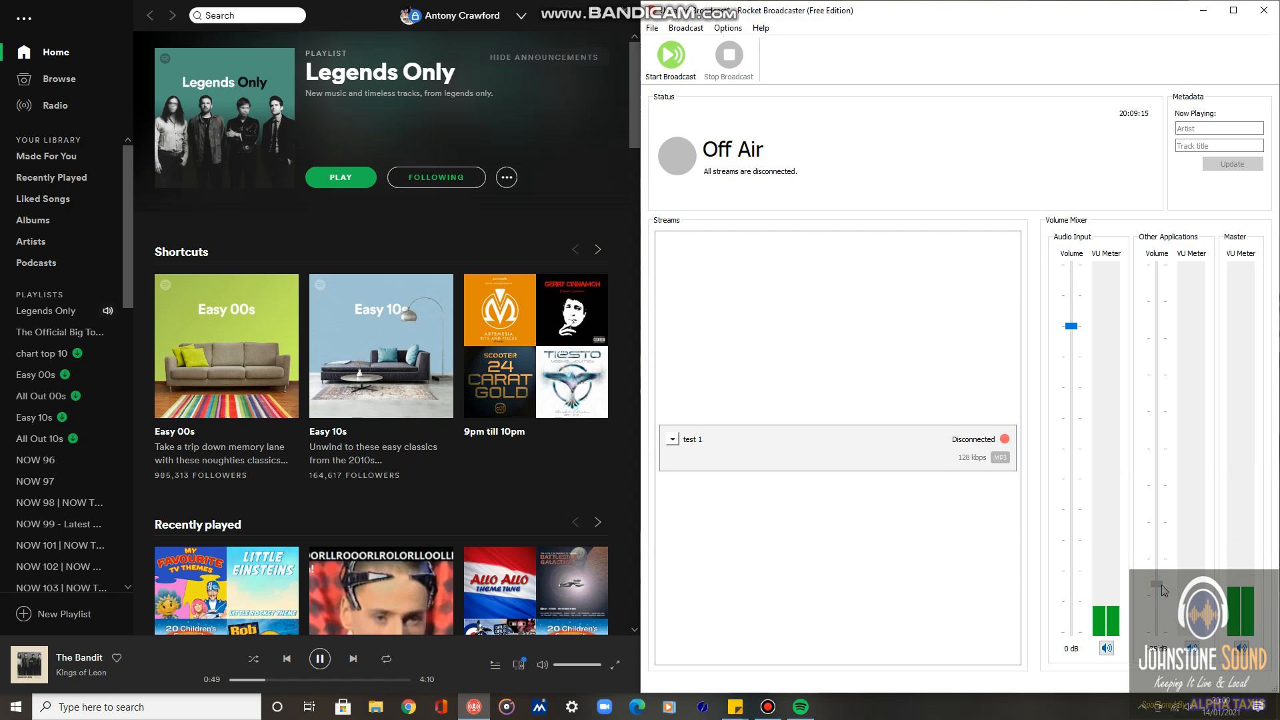
left_click_drag(1163, 588, 1146, 504)
left_click_drag(1159, 429, 1161, 270)
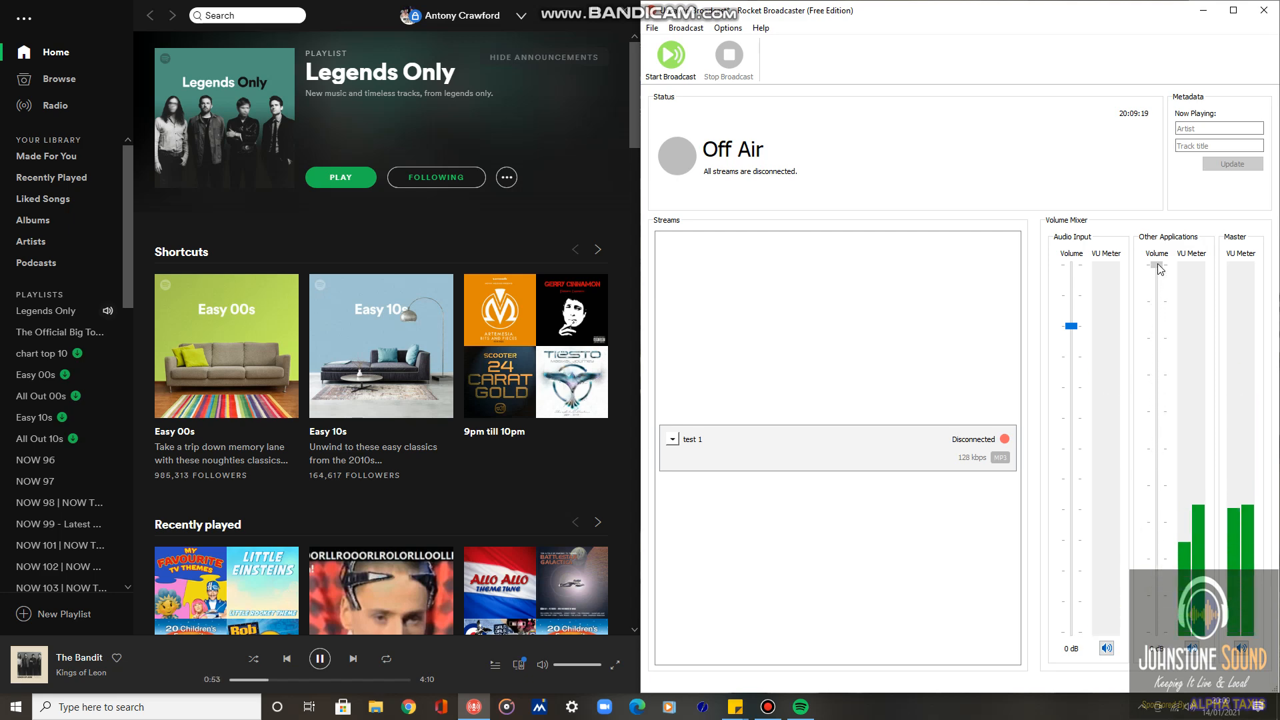
Mute the Other Applications channel and the audio input, and pause the Spotify track
left_click(1191, 648)
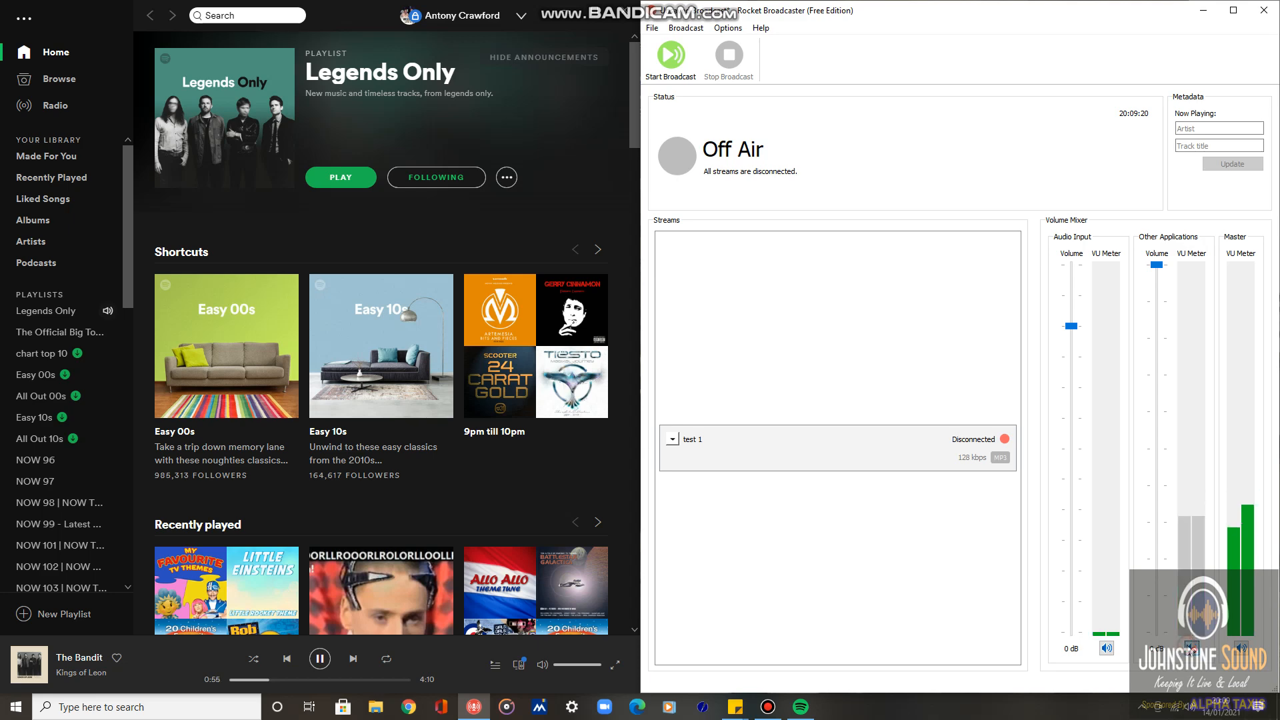
left_click(1107, 648)
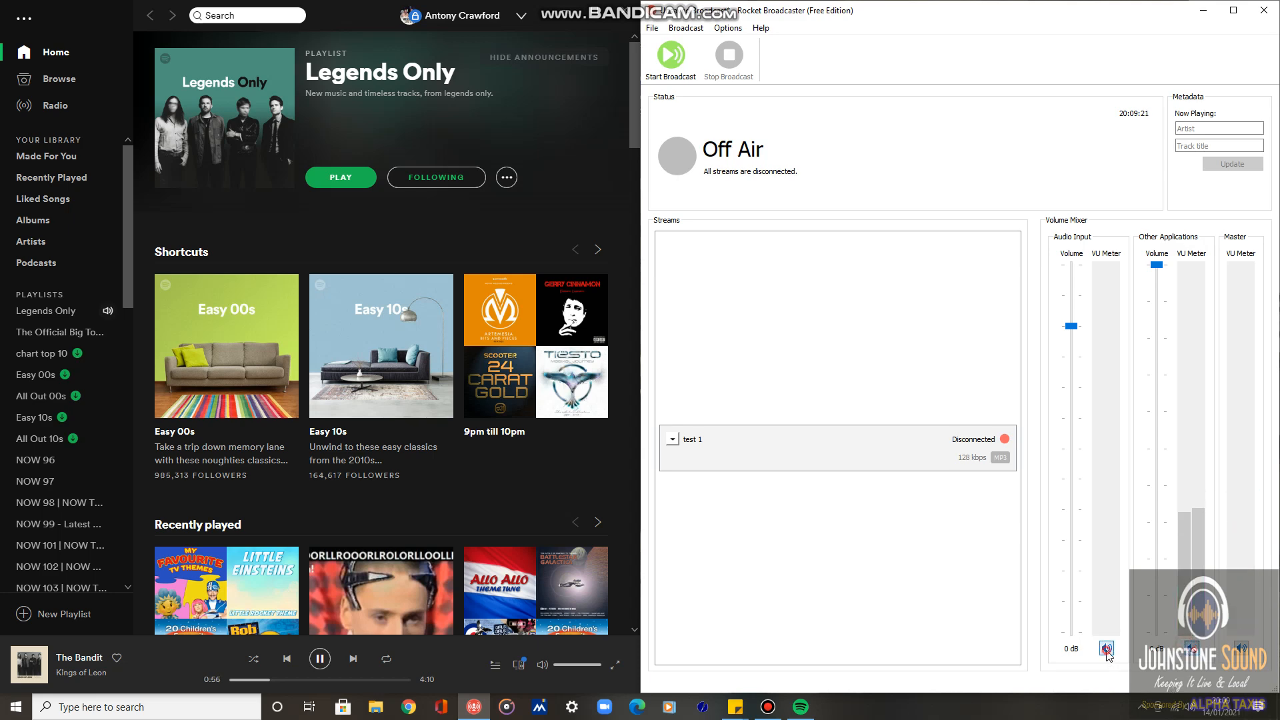
left_click(326, 660)
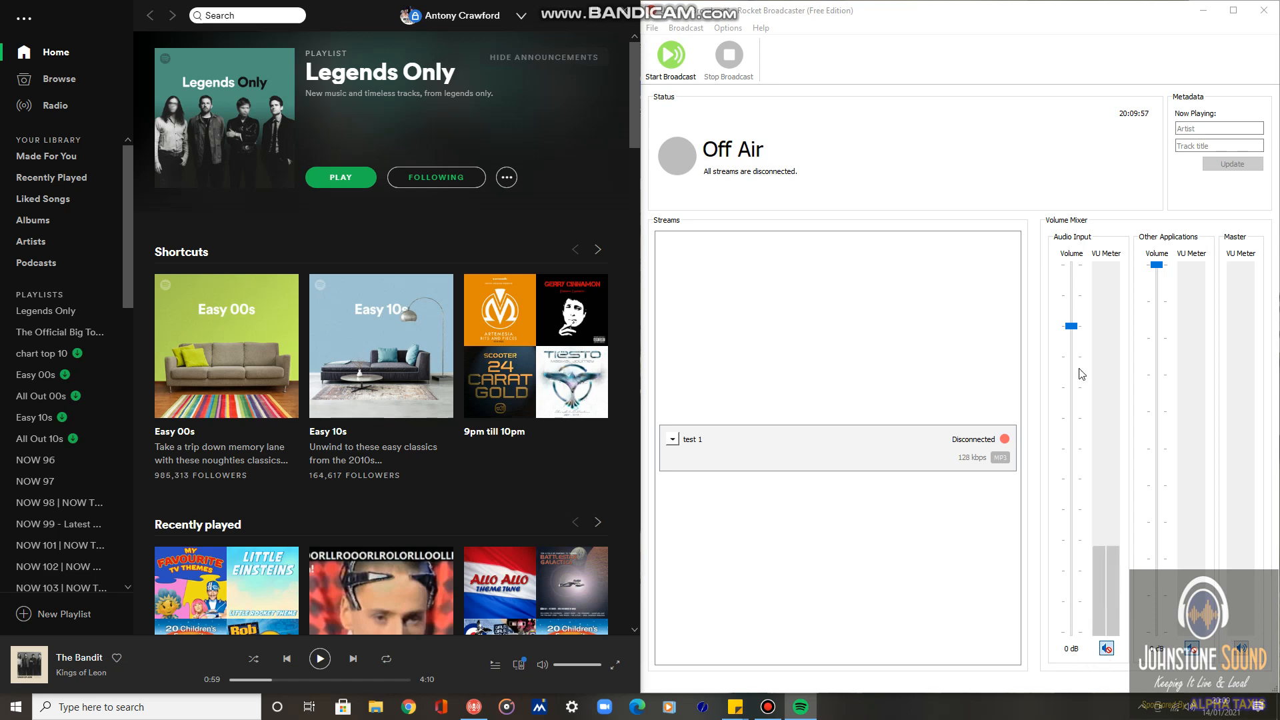
left_click_drag(1158, 265, 1139, 242)
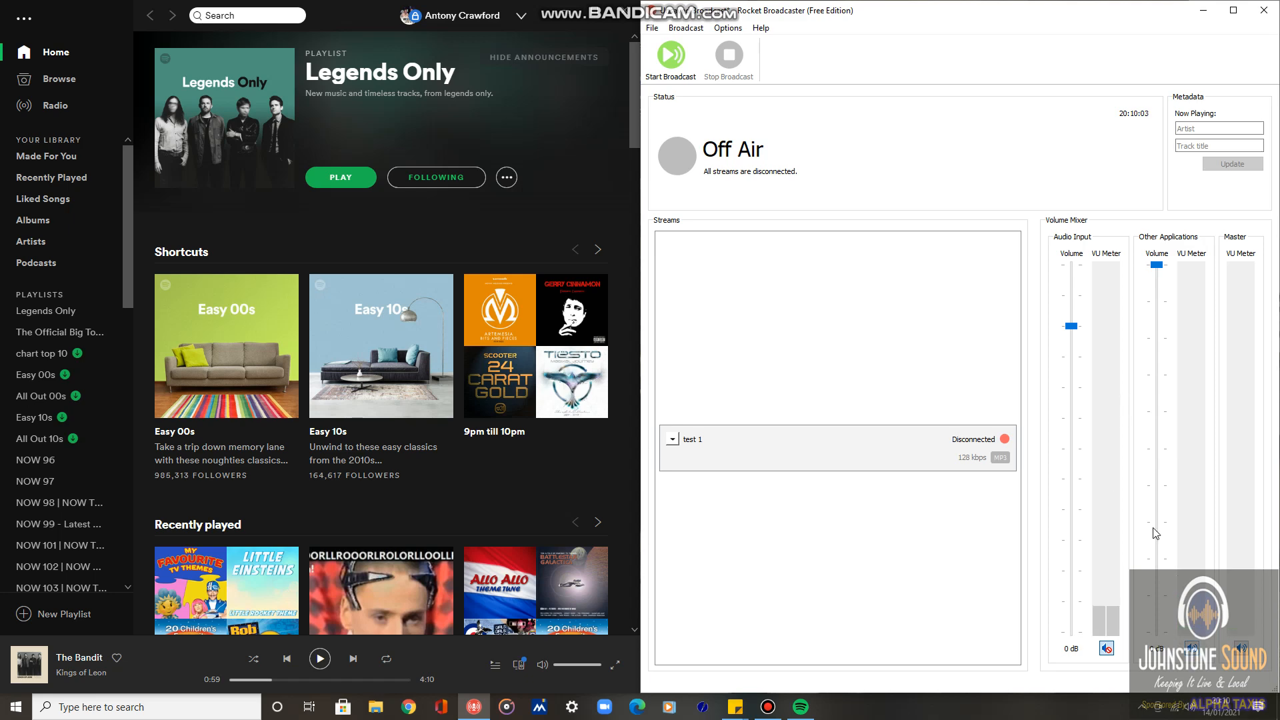
left_click_drag(1159, 265, 1130, 323)
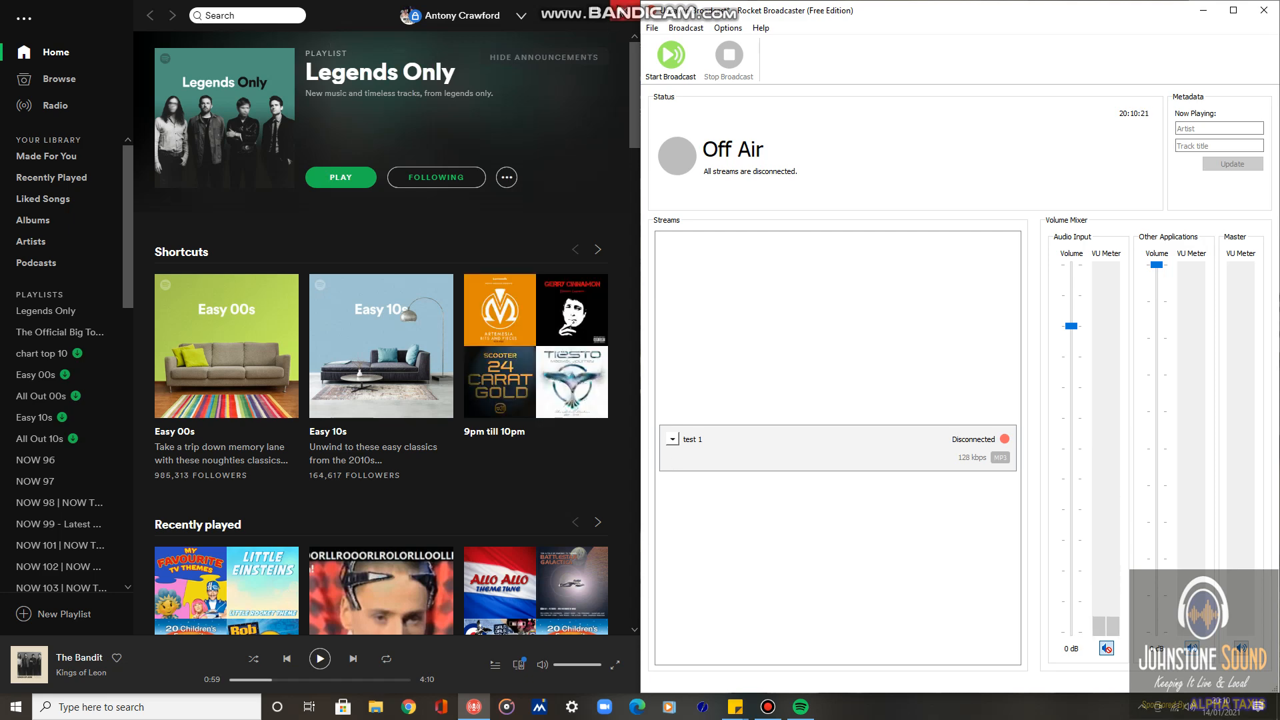
Close Spotify and restore Rocket Broadcaster to a smaller floating window in the middle of the desktop
left_click(627, 10)
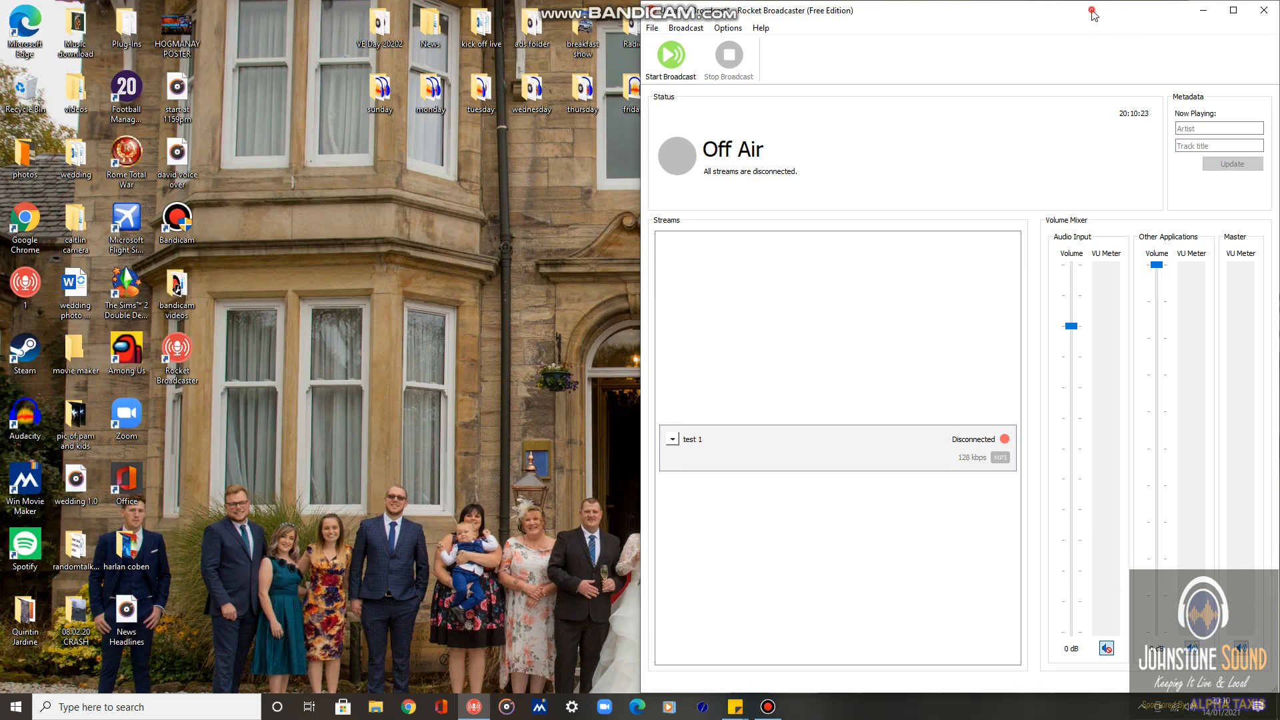
left_click_drag(1093, 14, 750, 92)
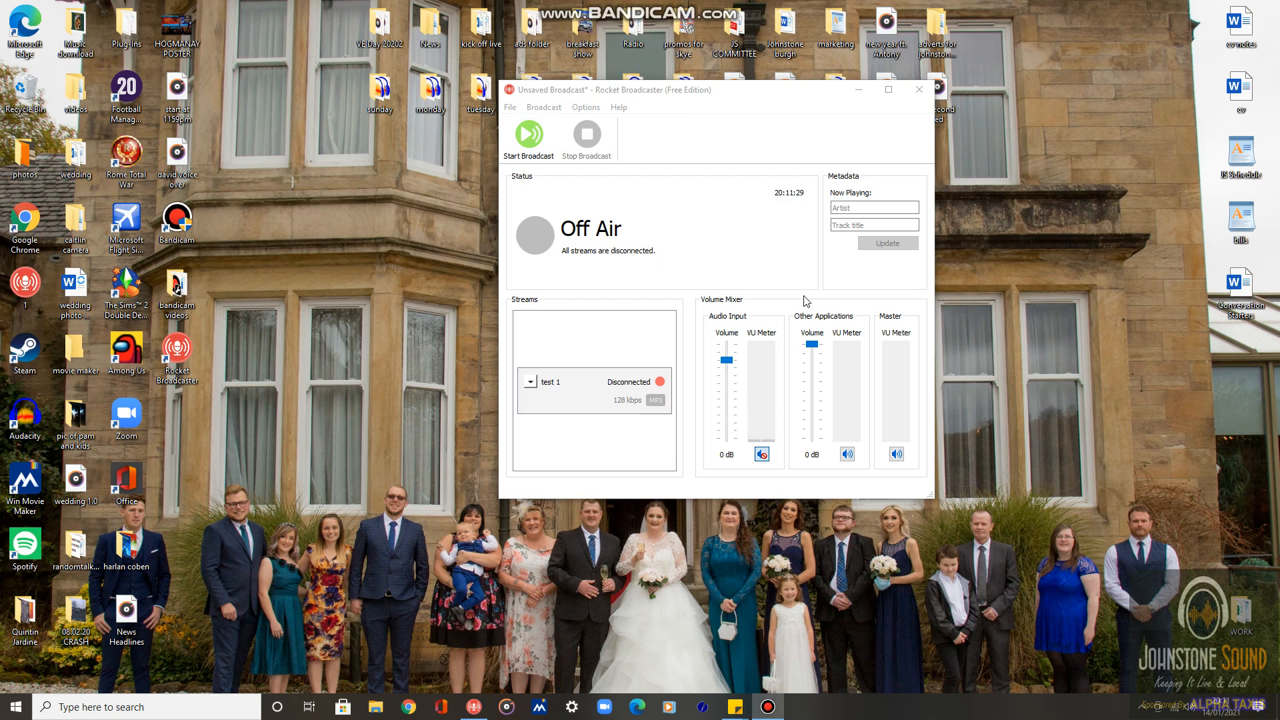
left_click(712, 142)
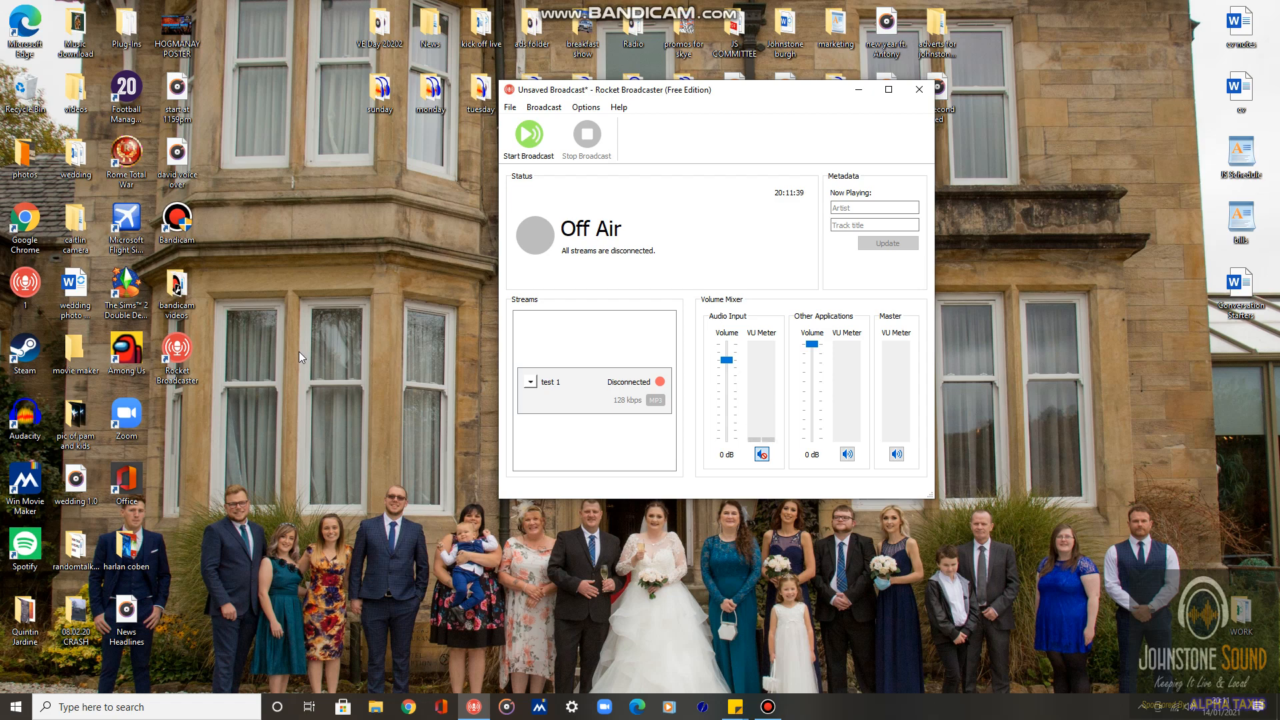
Run a short test broadcast, unmuting and muting the audio input while on air before stopping the stream
left_click(535, 138)
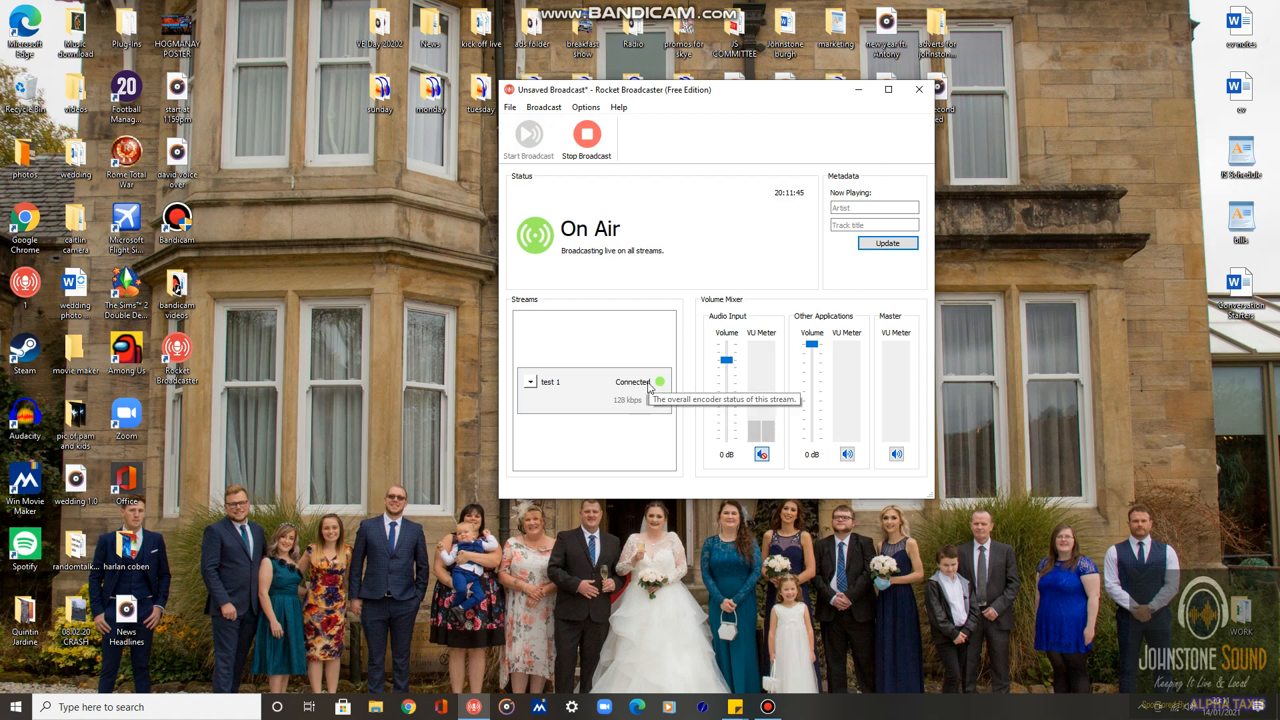
left_click(763, 461)
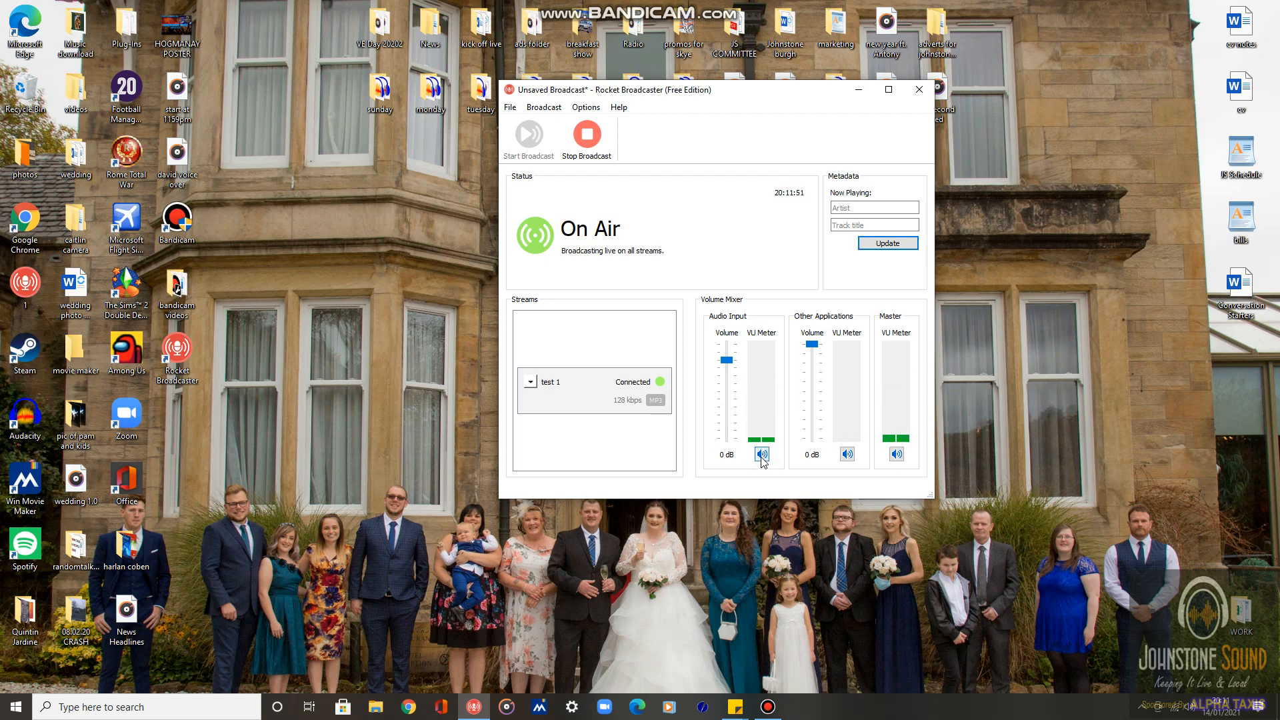
left_click(762, 456)
left_click(590, 149)
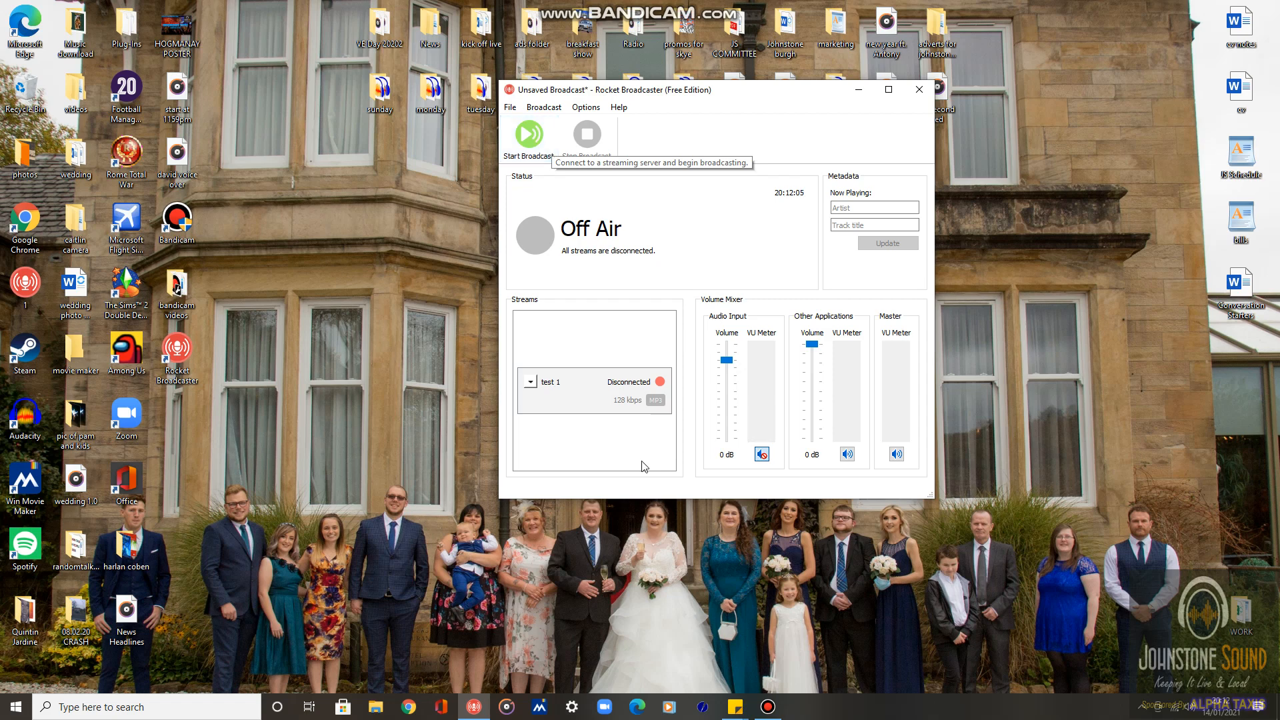
Unmute the audio input and start the broadcast on the test 1 stream
left_click(761, 453)
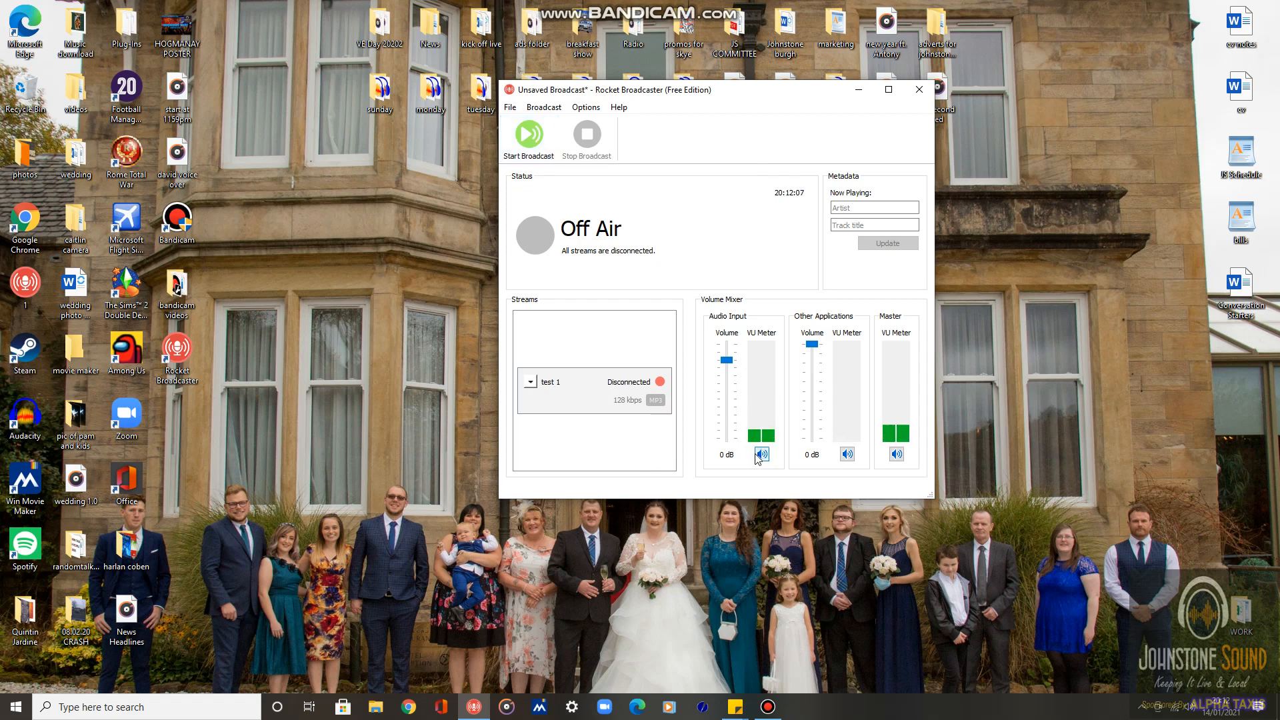
left_click(534, 136)
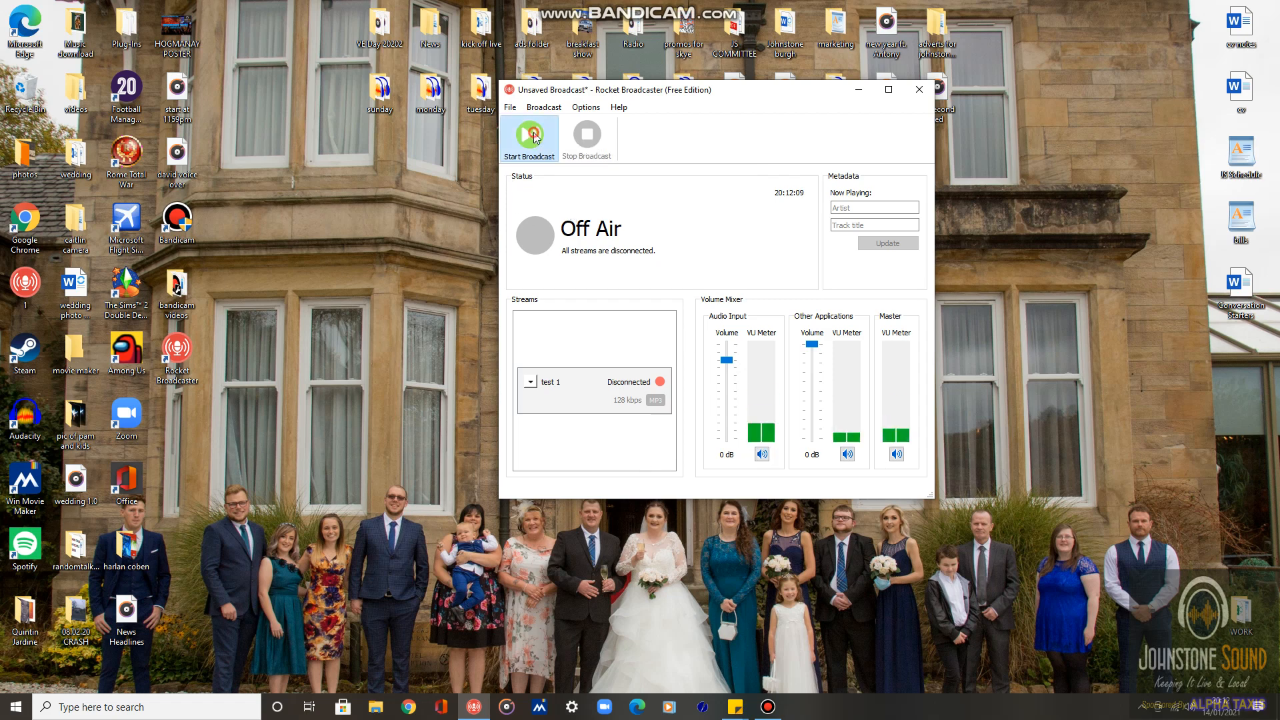
Fill in the now-playing metadata with the presenter's first name as artist and "Test 1" as track title, and update the stream
left_click(845, 208)
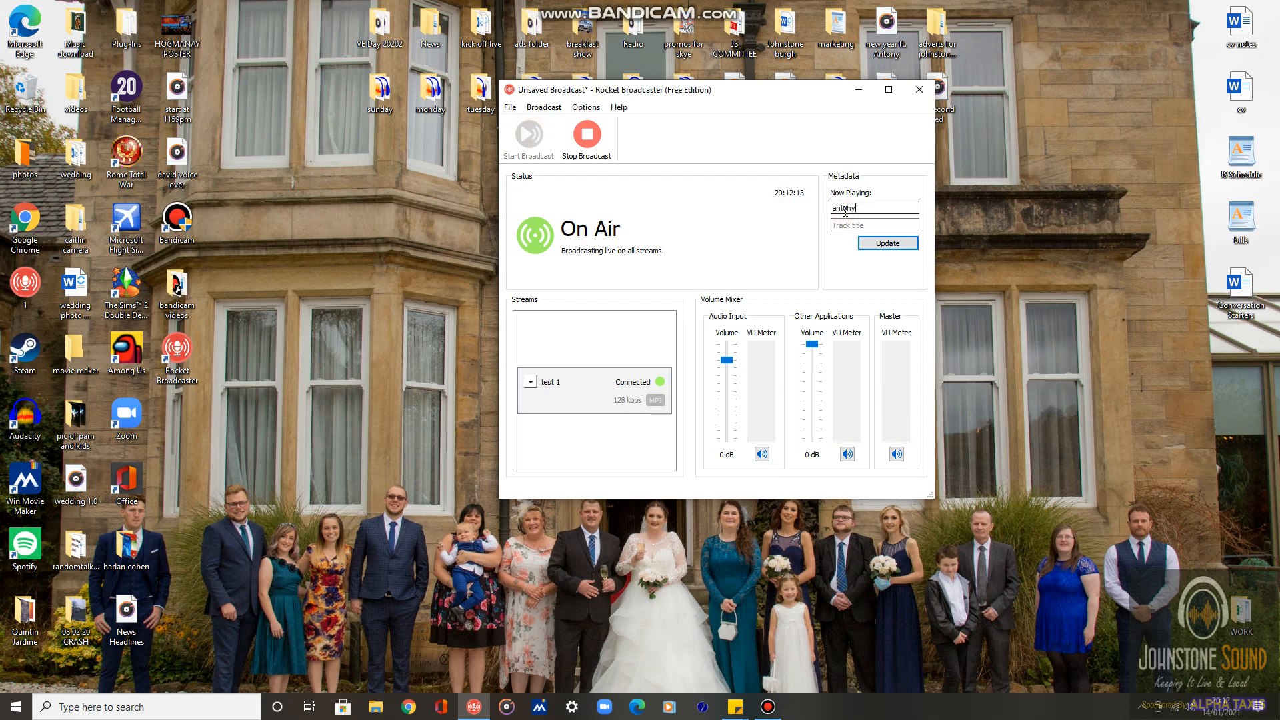
key("Tab")
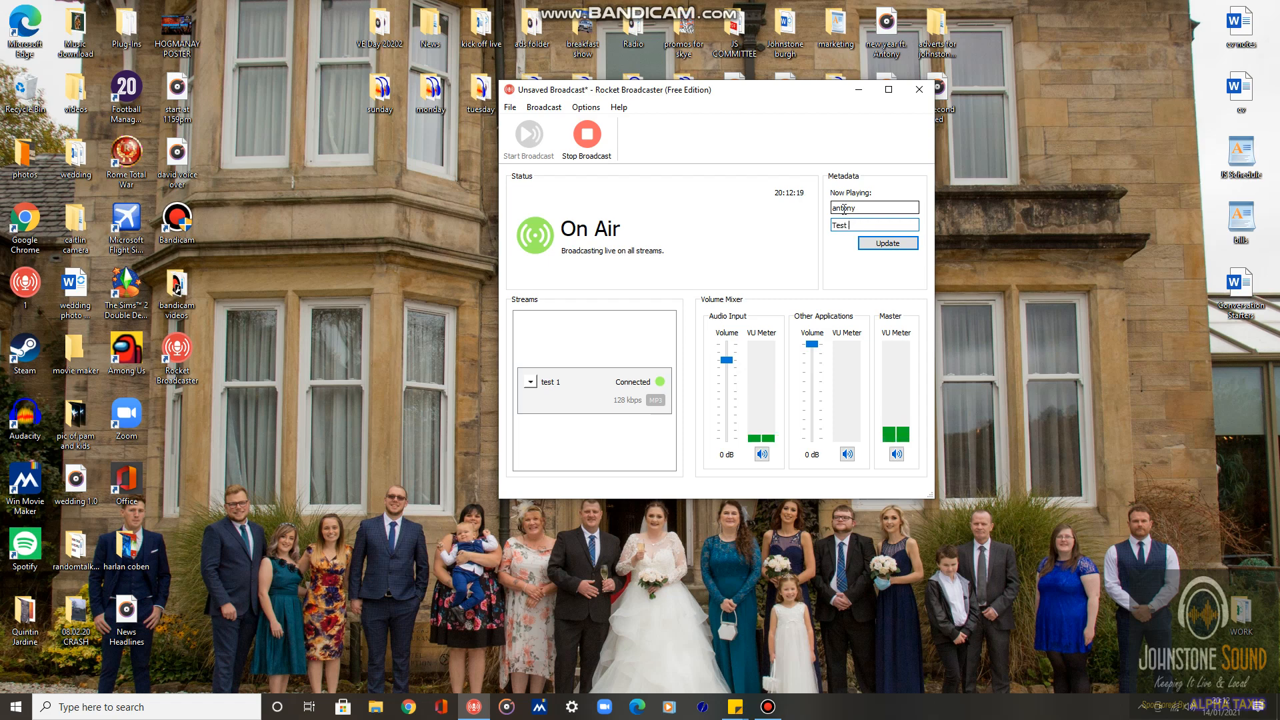
left_click(884, 244)
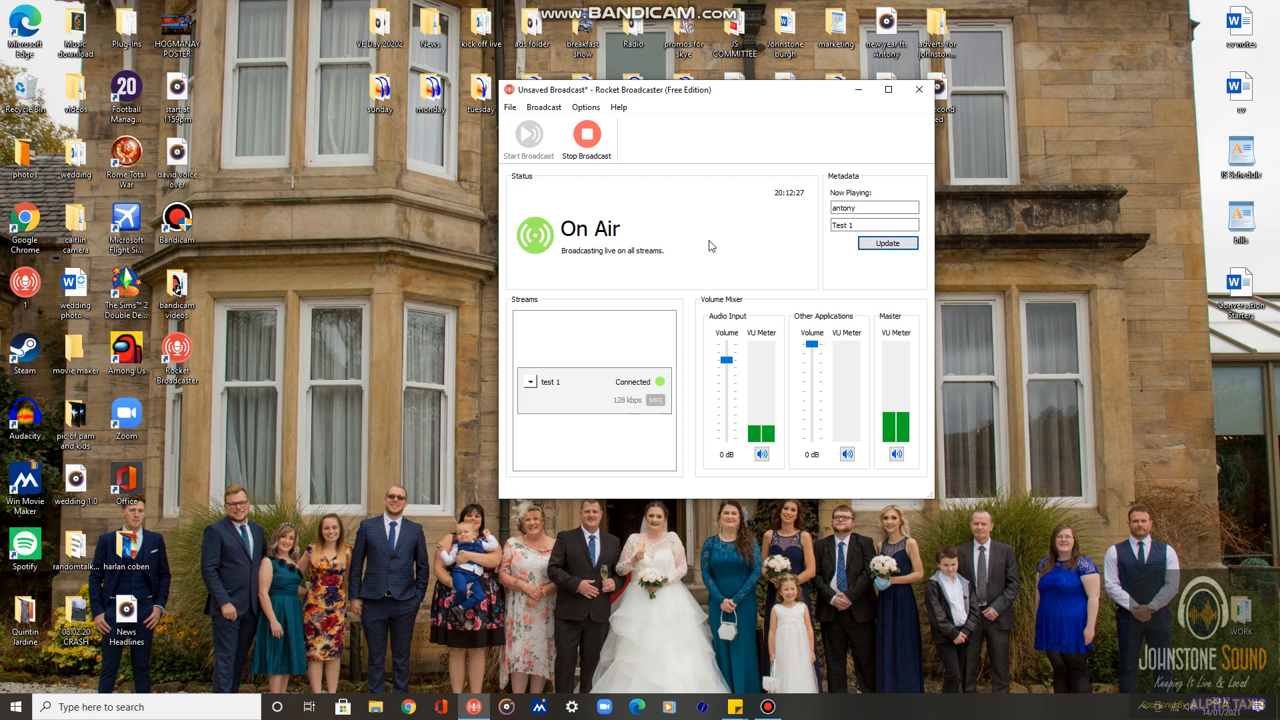
Stop the broadcast and mute the audio input
left_click(587, 137)
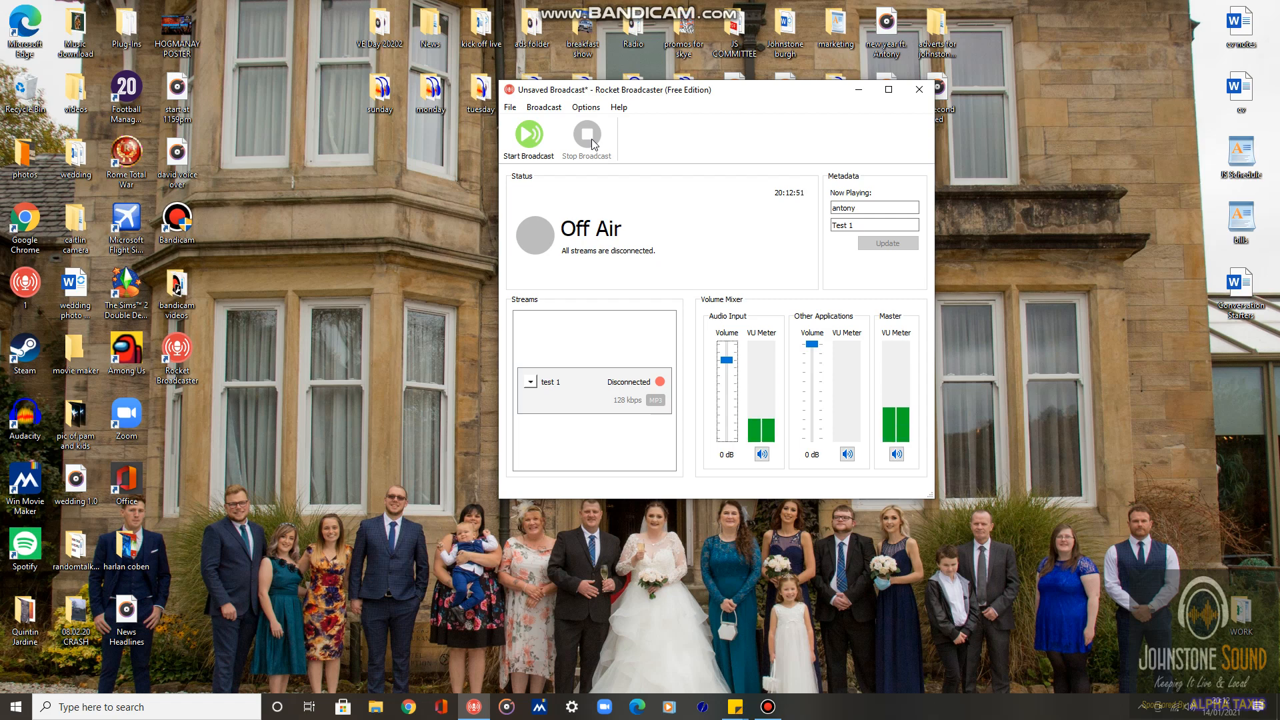
left_click(760, 455)
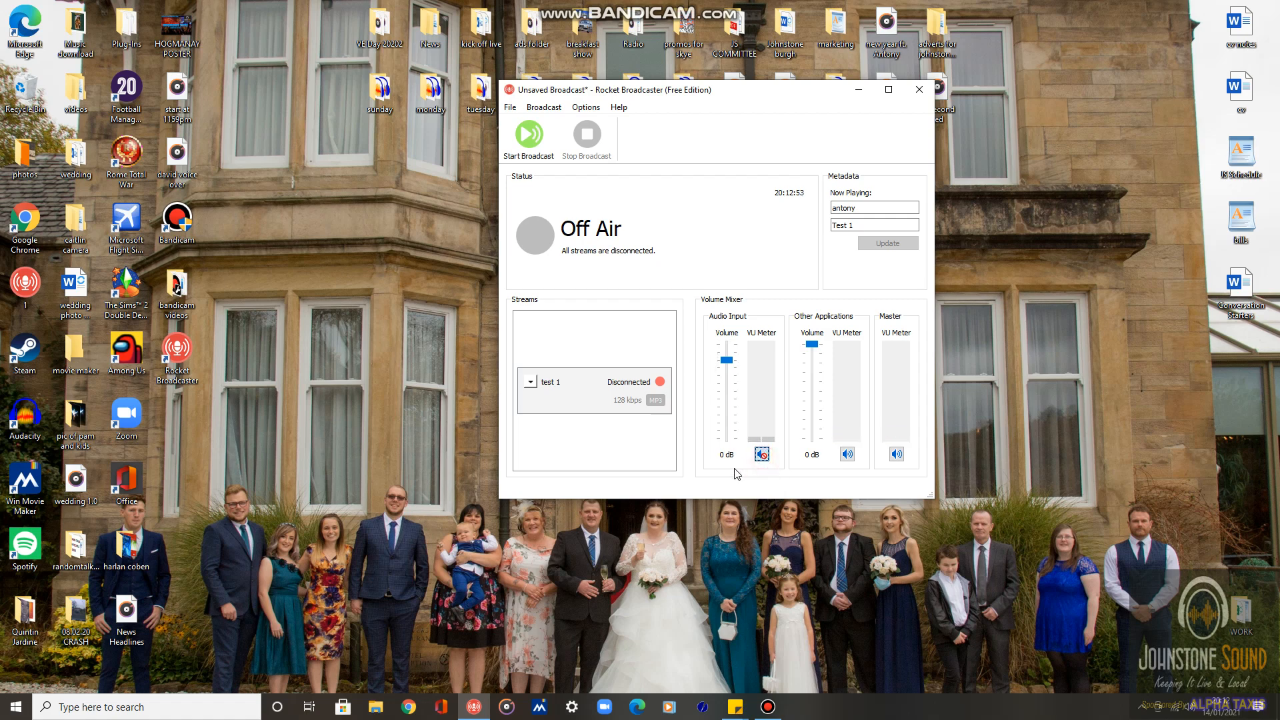